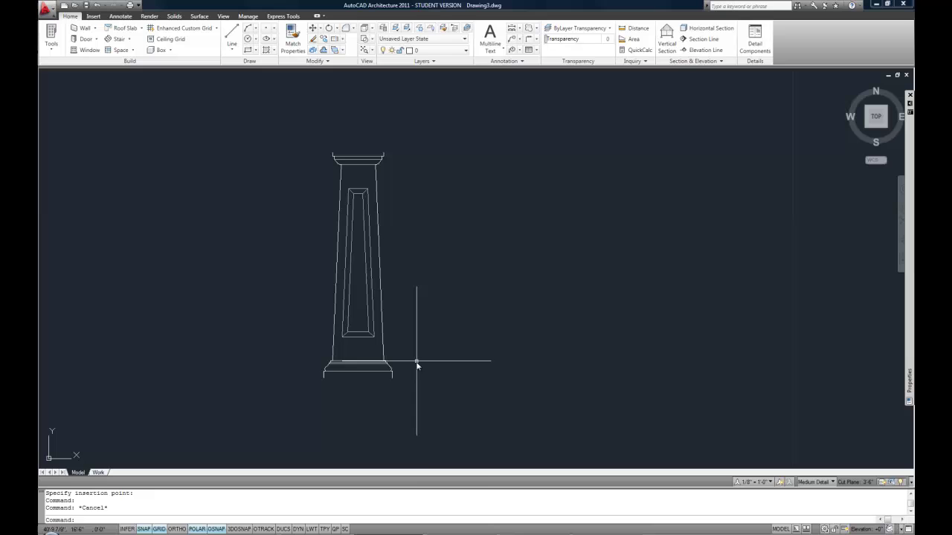
Step: Define all the column linework as a block named "column" with its base point at the midpoint of the base's lower horizontal line
left_click(433, 414)
left_click(261, 124)
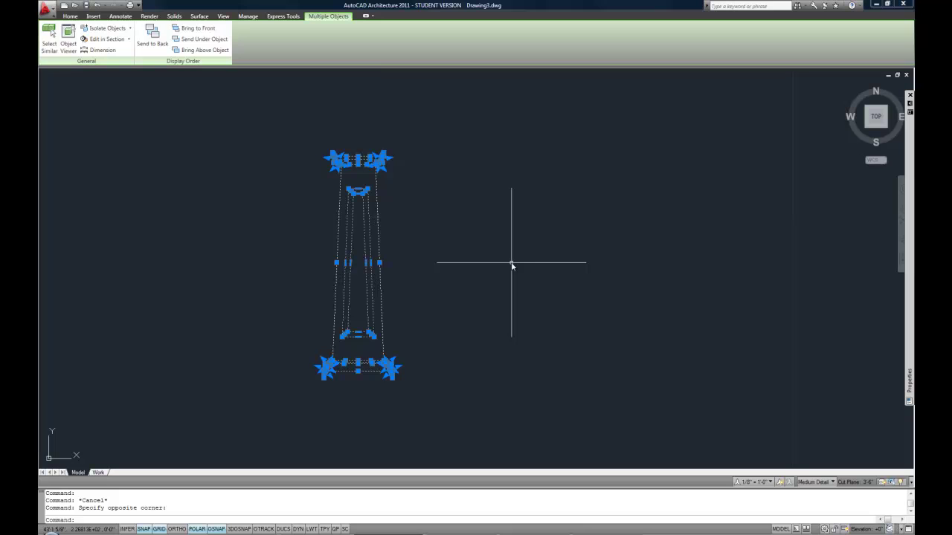
key("Return")
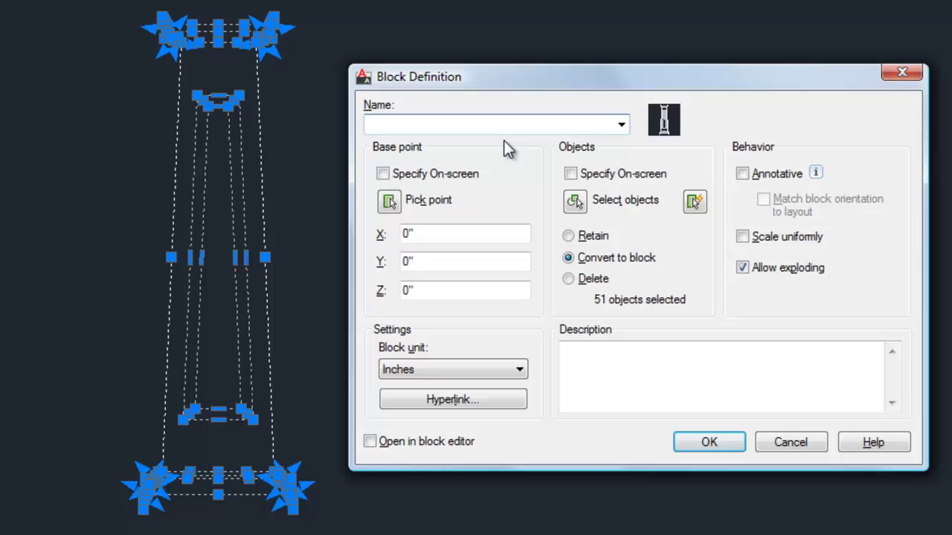
type("column")
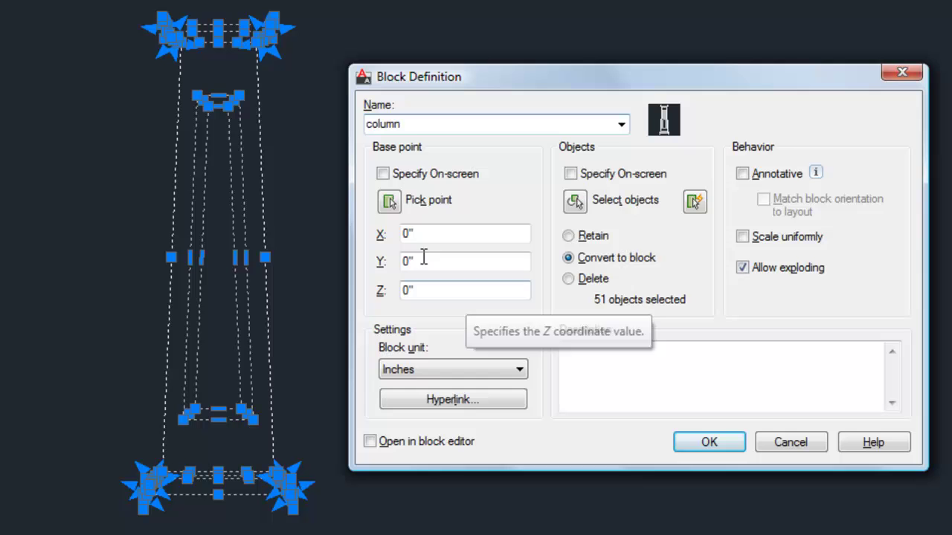
left_click(390, 203)
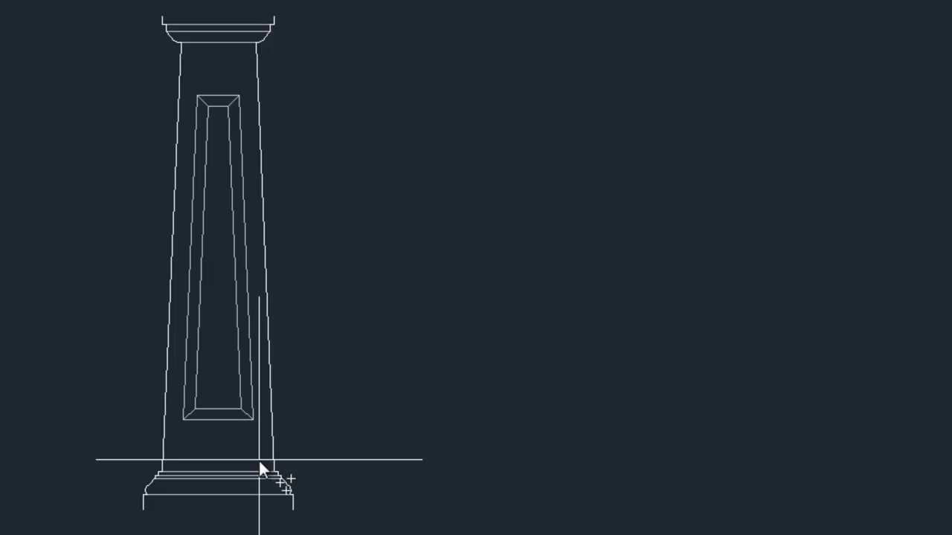
left_click(218, 496)
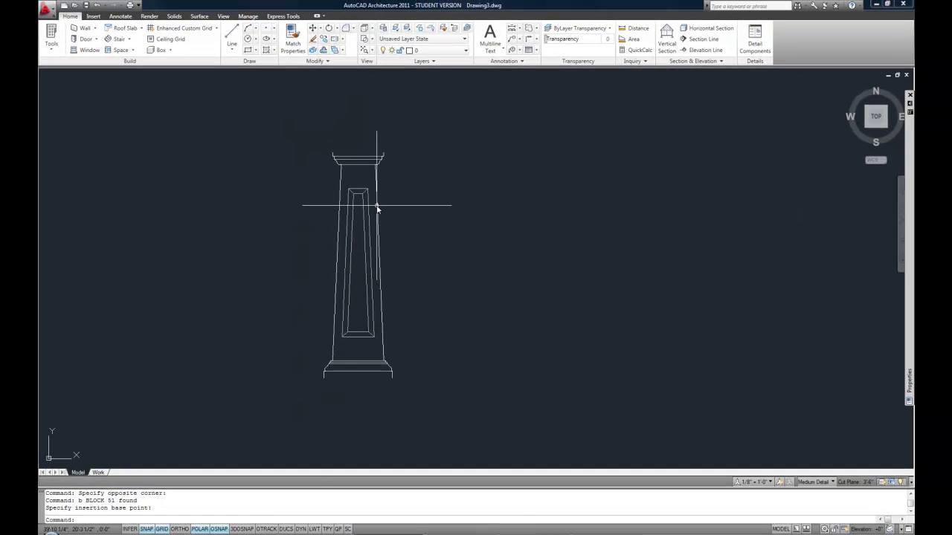
Step: Copy the column block twice horizontally to the right, making a row of three roughly evenly spaced columns
left_click(377, 208)
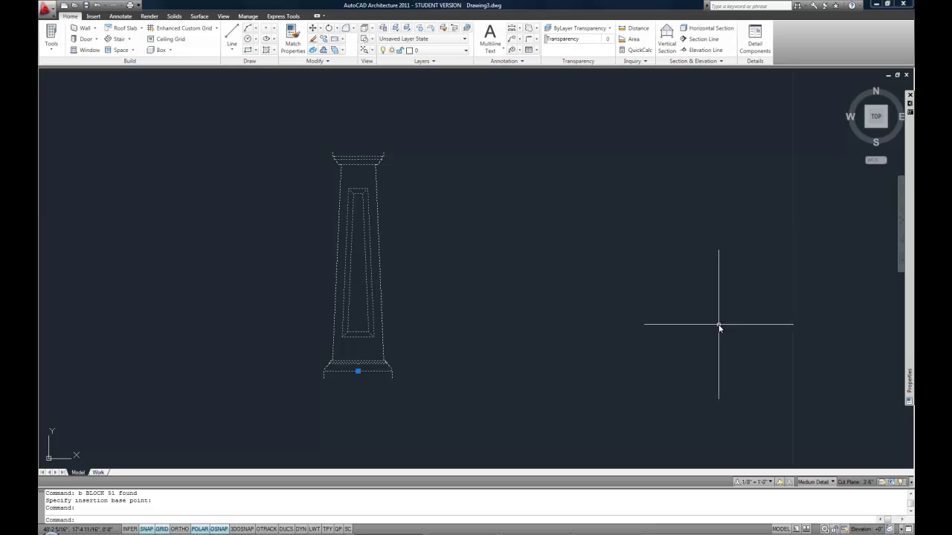
type("co")
key("Return")
scroll(382, 390, "down", 2)
left_click(385, 397)
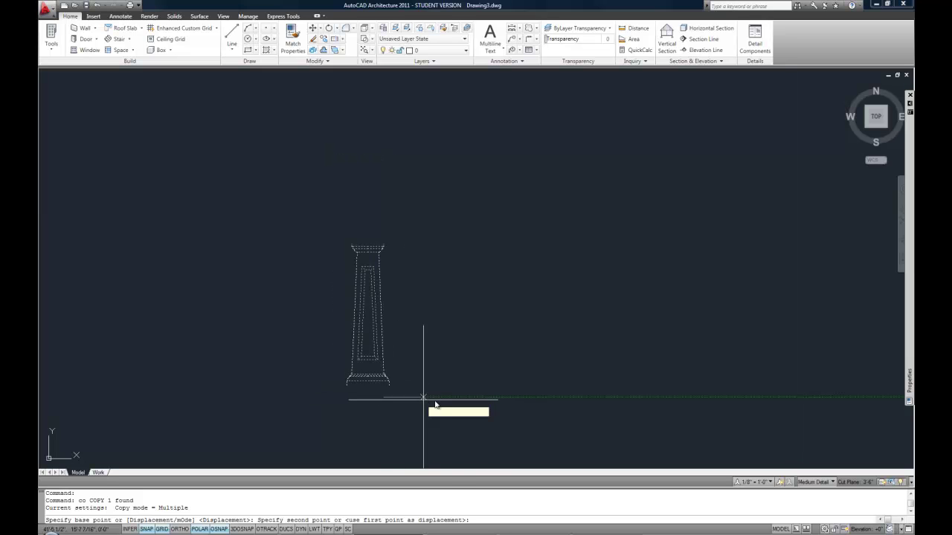
left_click(508, 398)
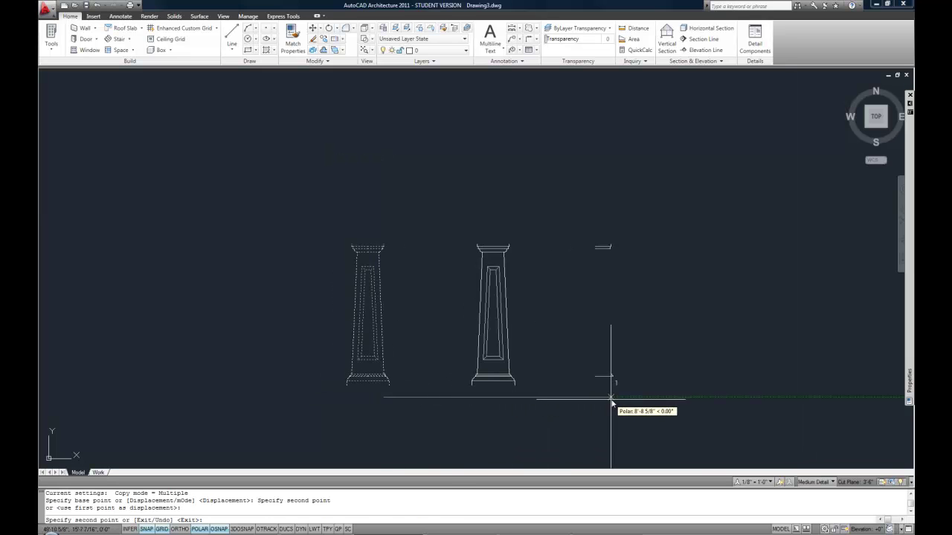
left_click(731, 399)
key("Return")
Step: Open the leftmost column's block definition in the Block Editor
scroll(542, 382, "up", 4)
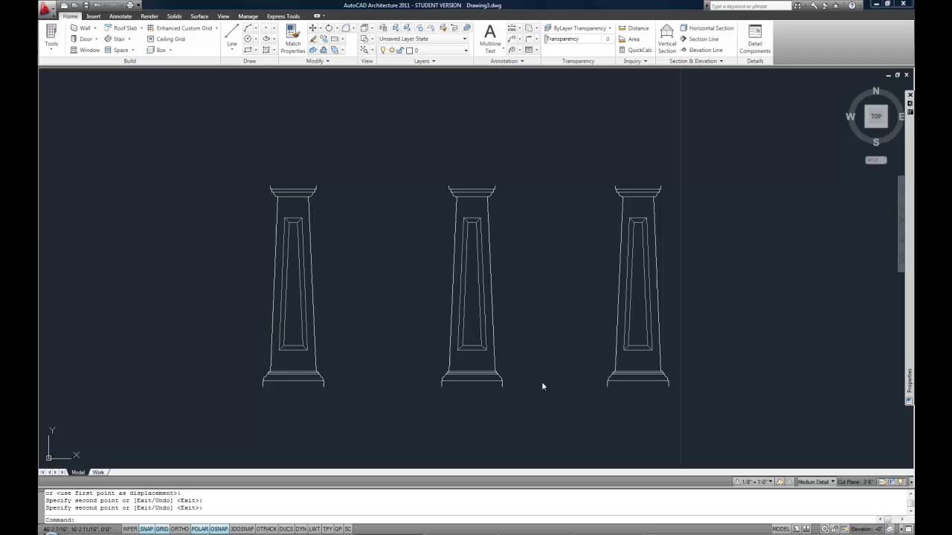
middle_click_drag(449, 360, 453, 366)
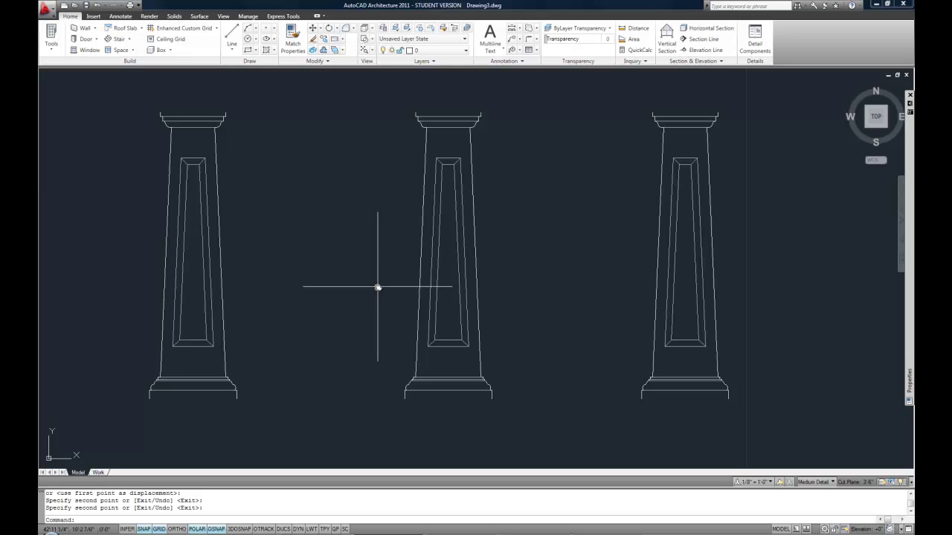
left_click(217, 169)
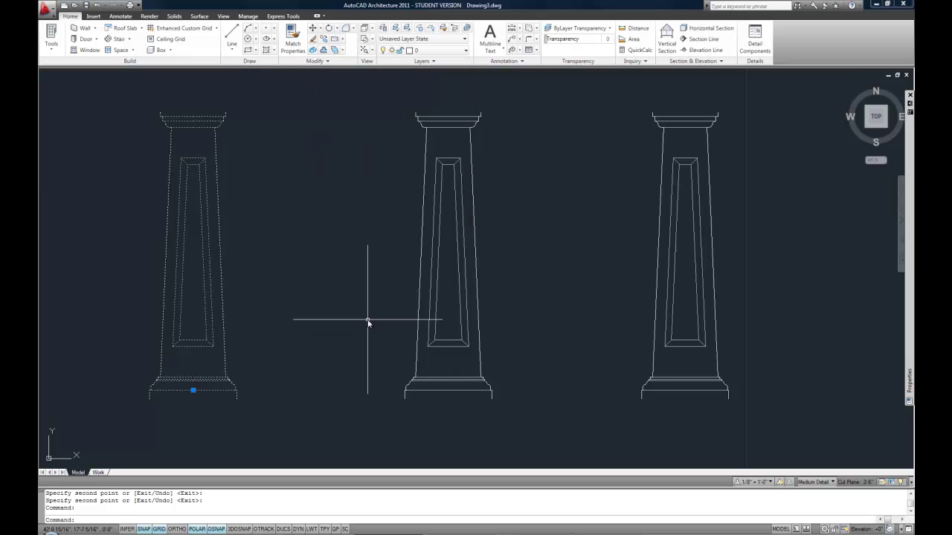
key("Escape")
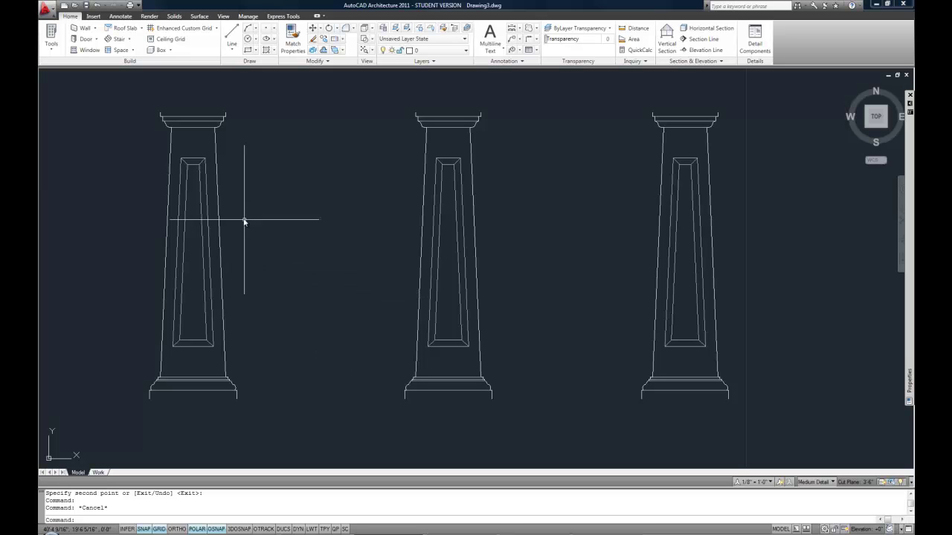
left_click(219, 209)
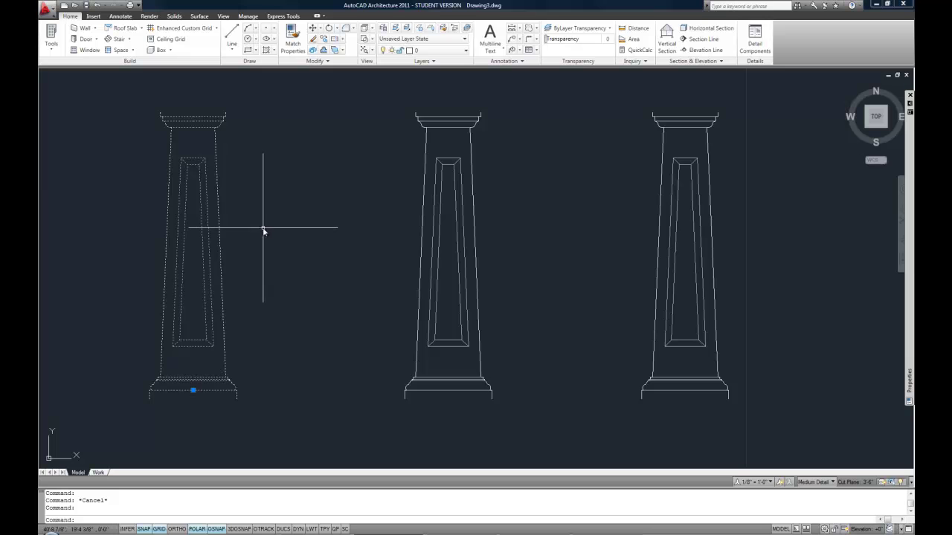
right_click(255, 227)
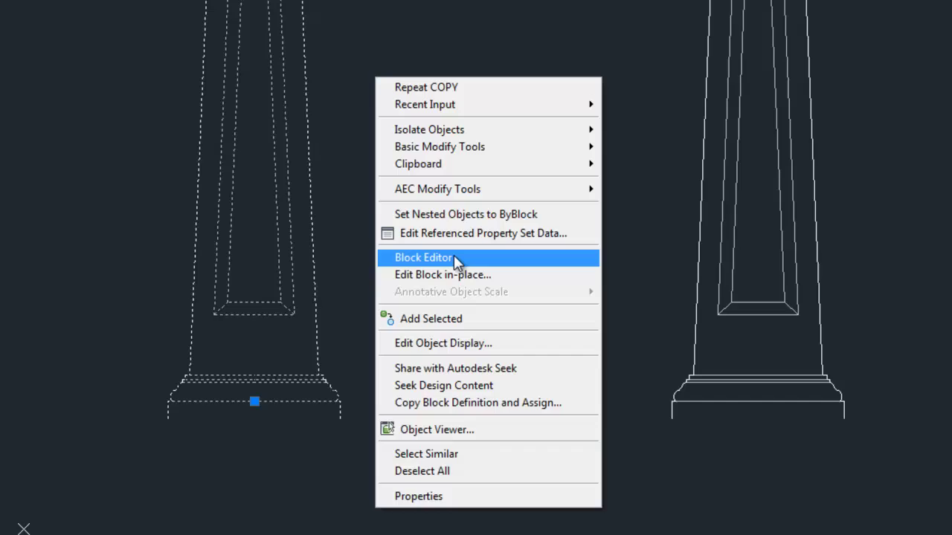
left_click(453, 258)
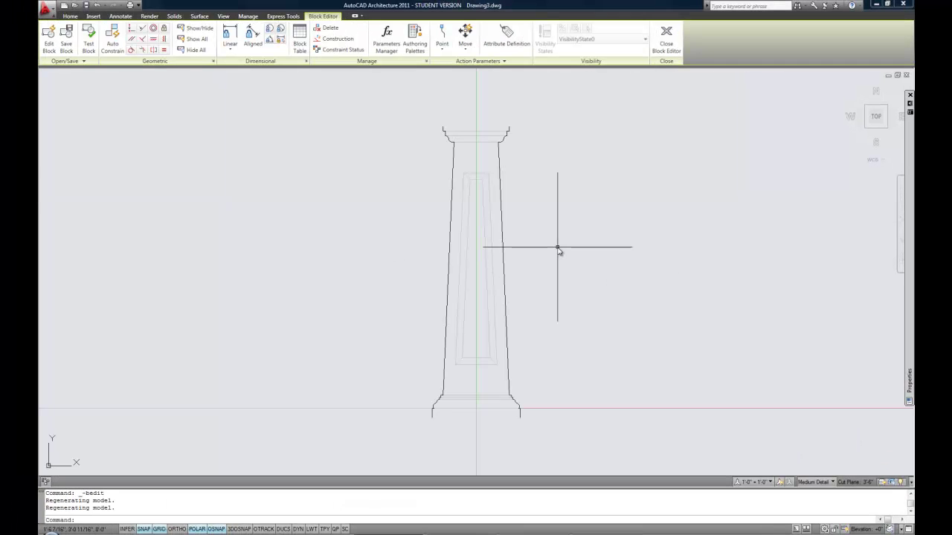
Step: Erase the inset tapered panel from the shaft of the column block
scroll(559, 250, "down", 3)
scroll(570, 259, "up", 2)
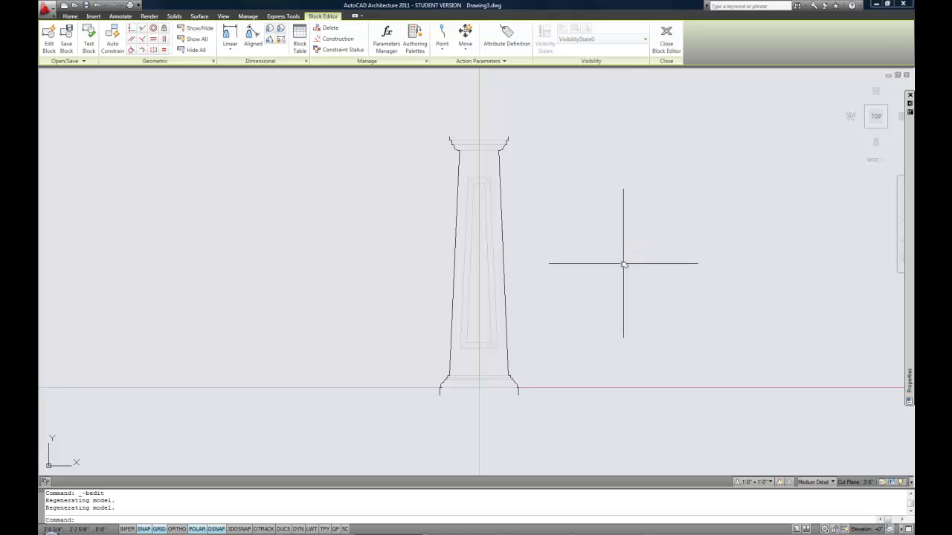
middle_click_drag(624, 264, 556, 261)
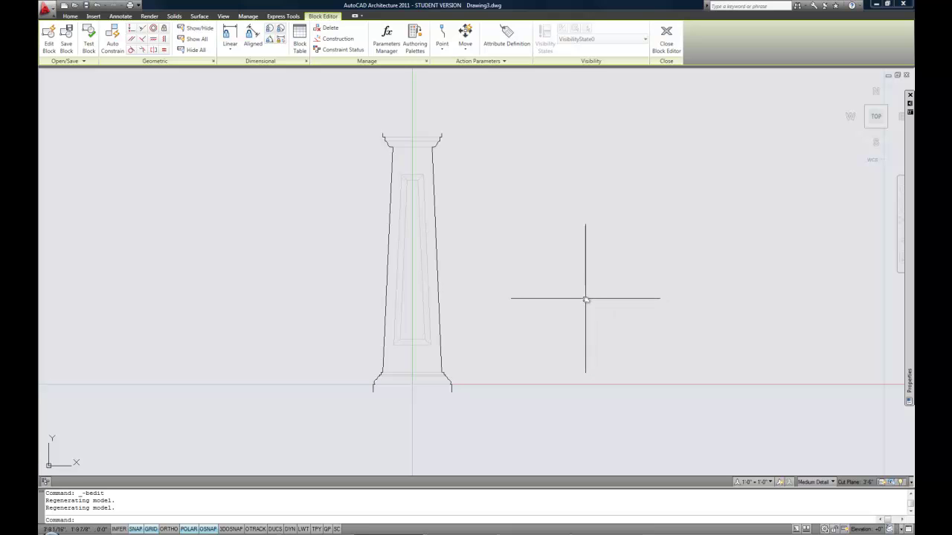
left_click(436, 137)
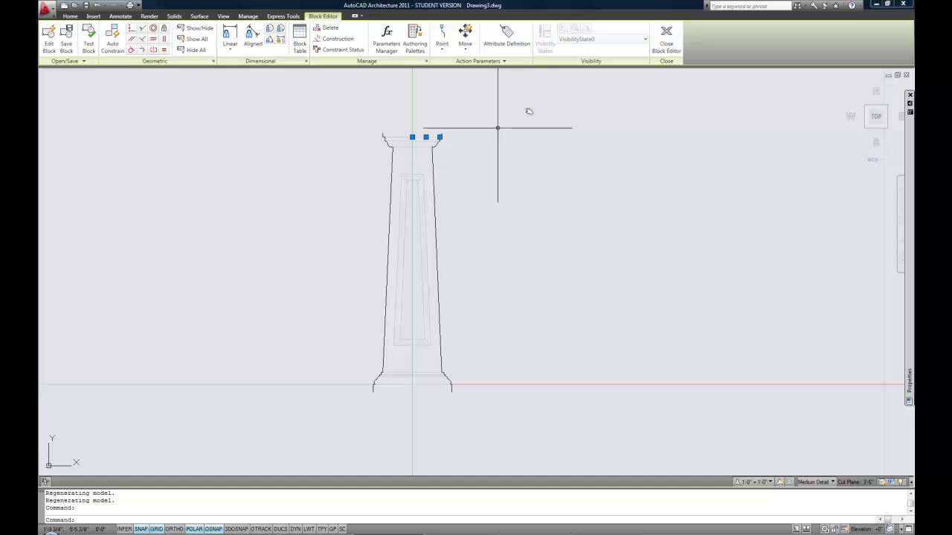
key("Escape")
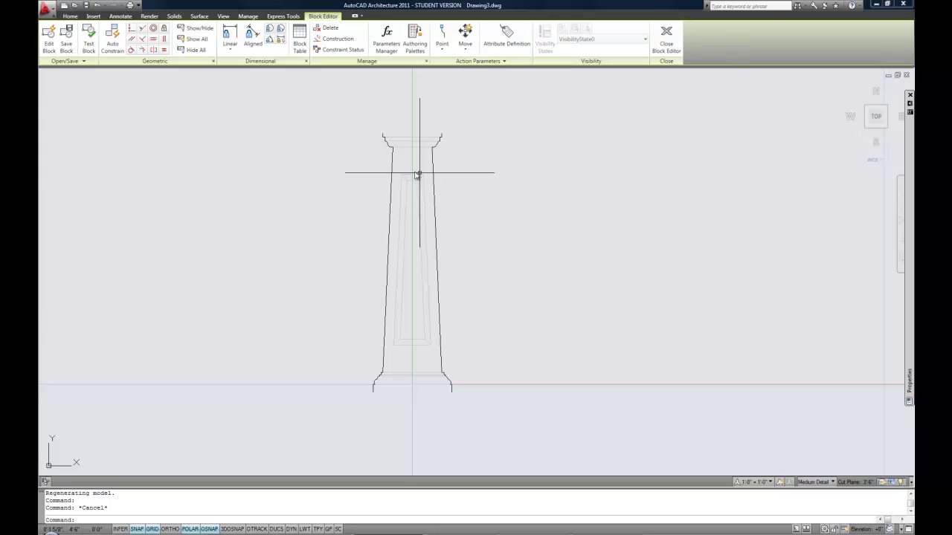
left_click(375, 170)
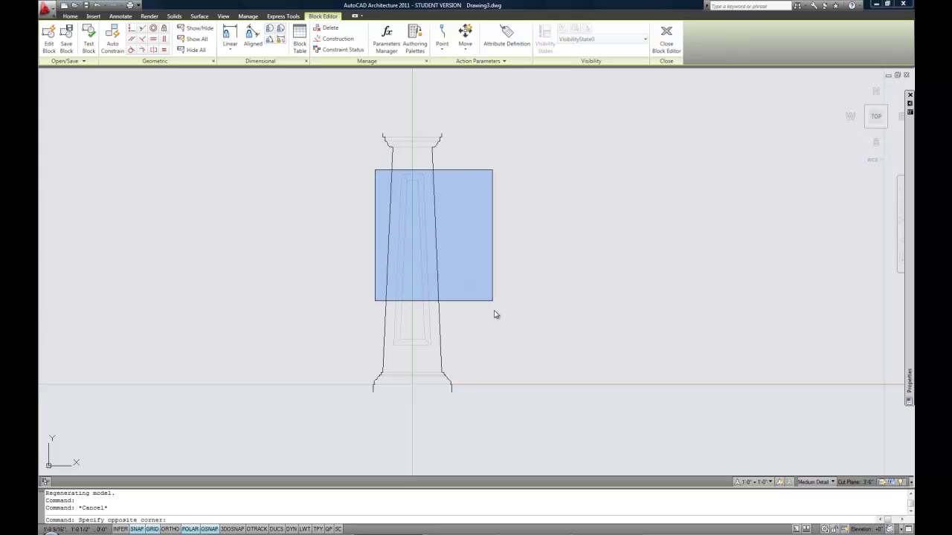
left_click(480, 357)
type("e")
key("Return")
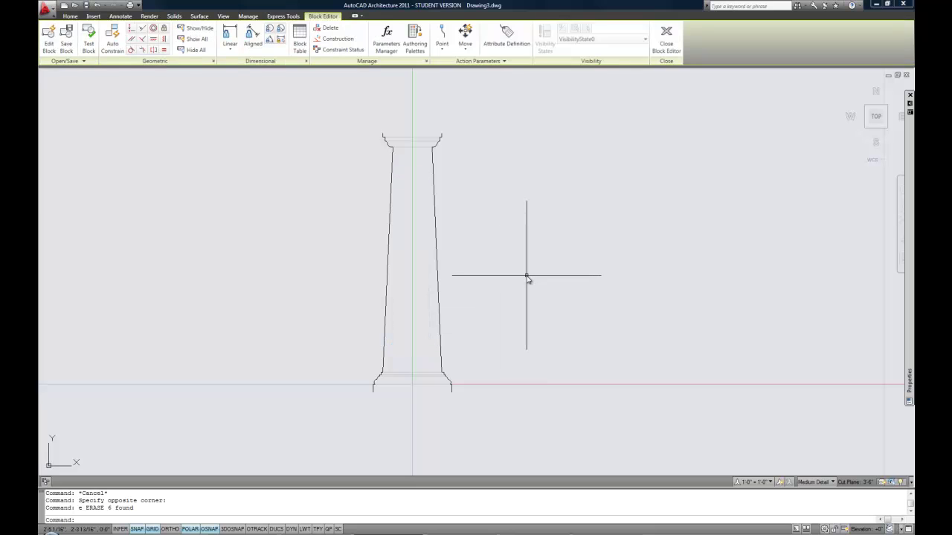
Step: Save the edited column block and close the Block Editor to return to the drawing
left_click(66, 43)
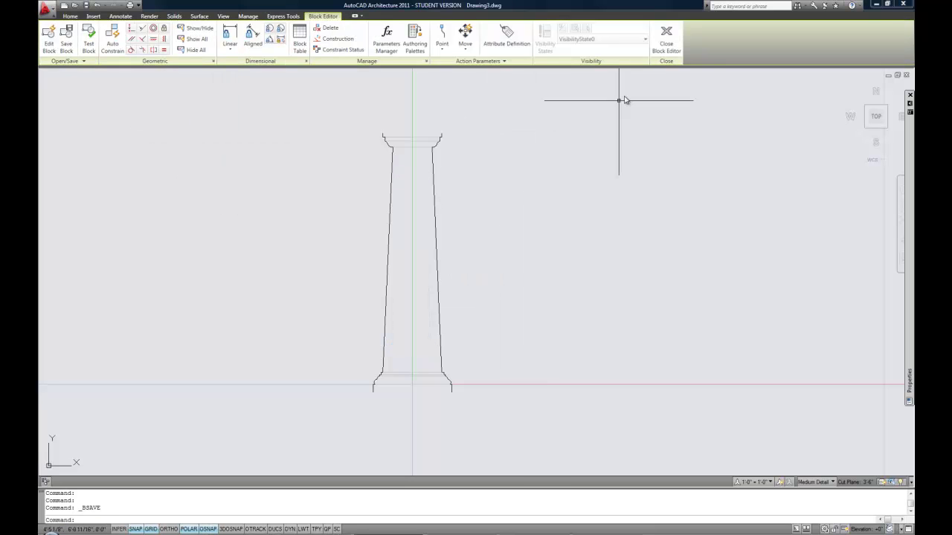
left_click(665, 41)
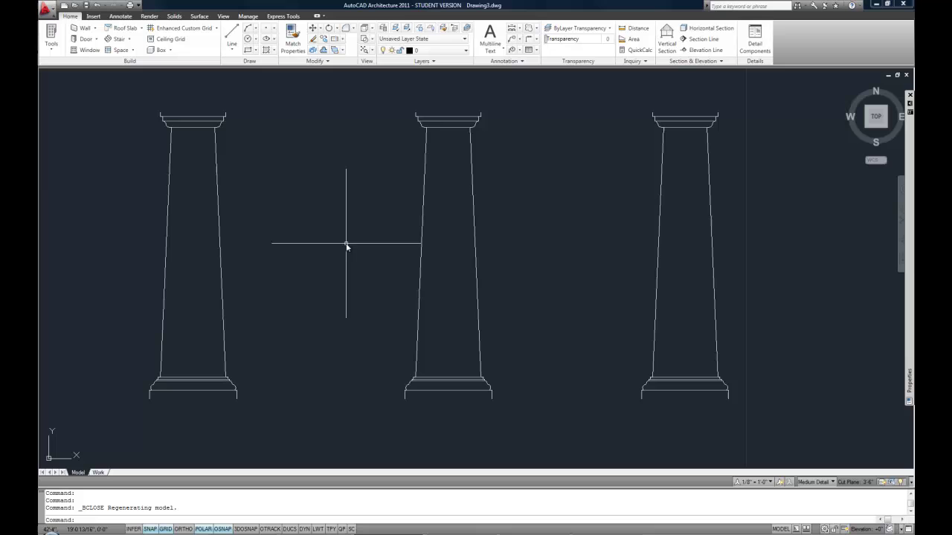
middle_click_drag(346, 265, 389, 270)
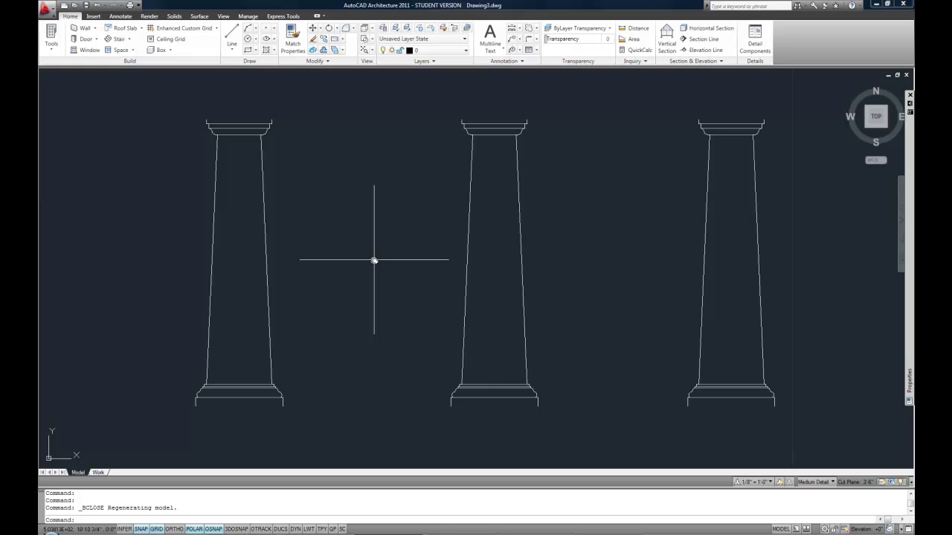
scroll(374, 260, "down", 3)
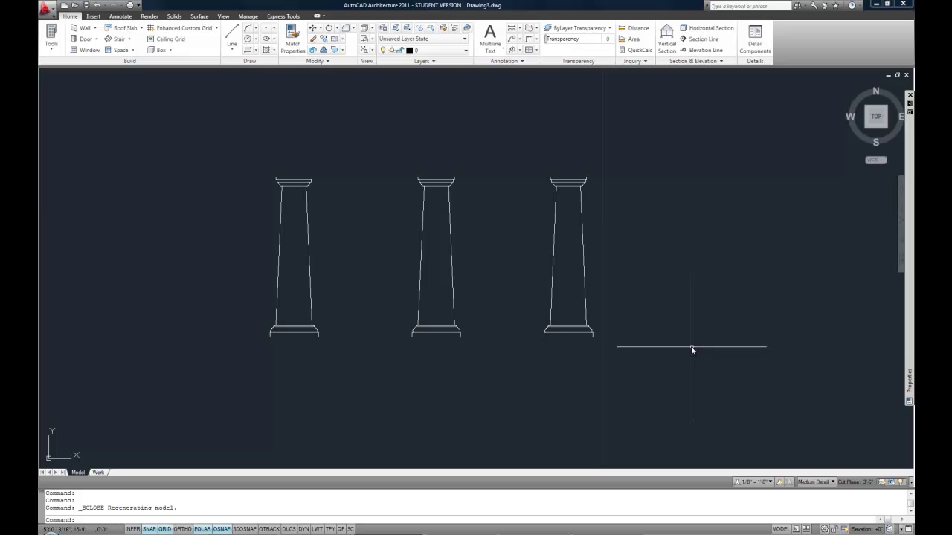
Step: Open DesignCenter with the dc command, move it toward the upper left of the drawing area and make it narrower and taller
middle_click_drag(701, 322, 507, 318)
scroll(554, 320, "down", 2)
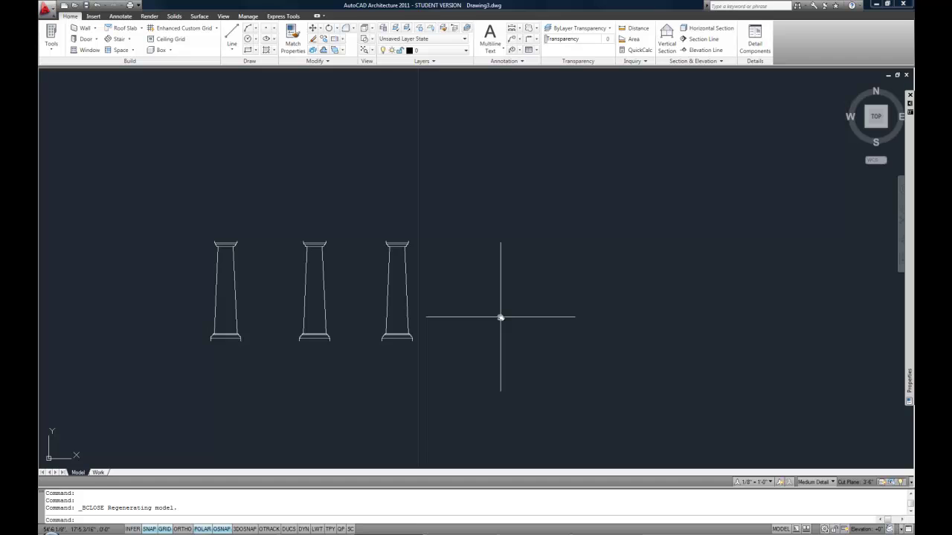
type("dc")
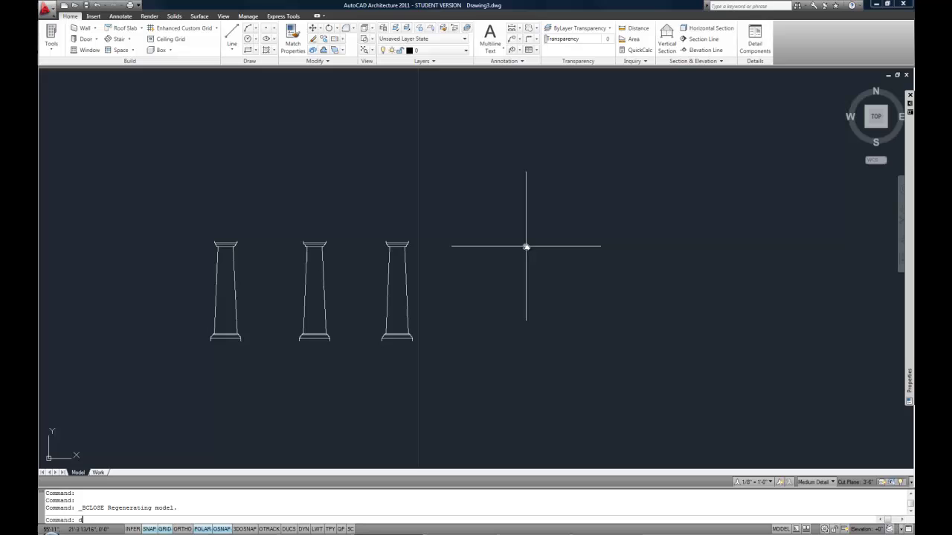
key("space")
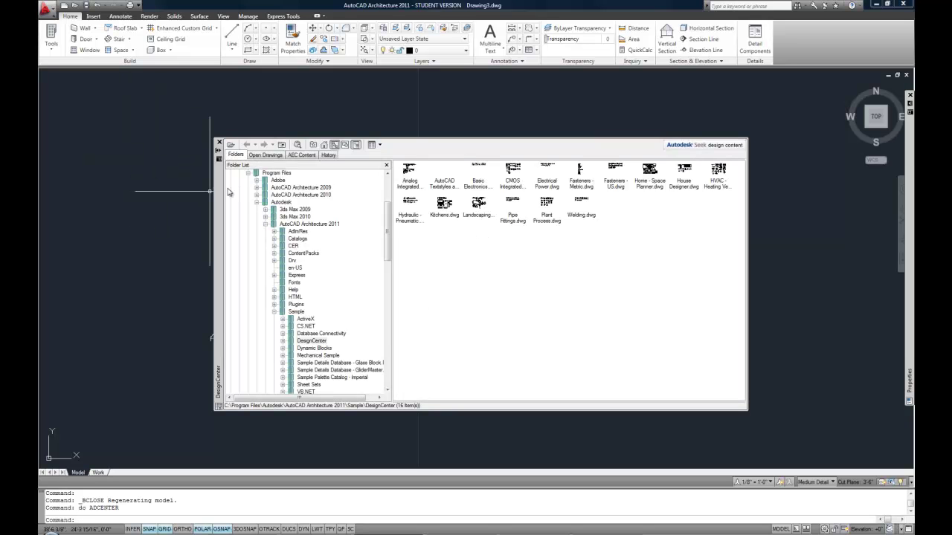
mouse_move(217, 192)
left_mouse_down()
mouse_move(164, 148)
mouse_move(145, 148)
left_mouse_up()
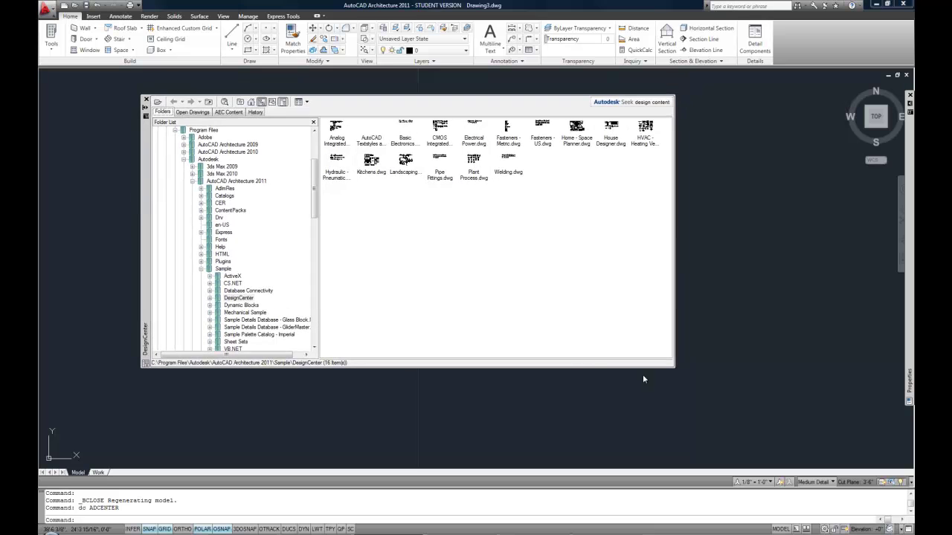
left_click_drag(673, 368, 527, 419)
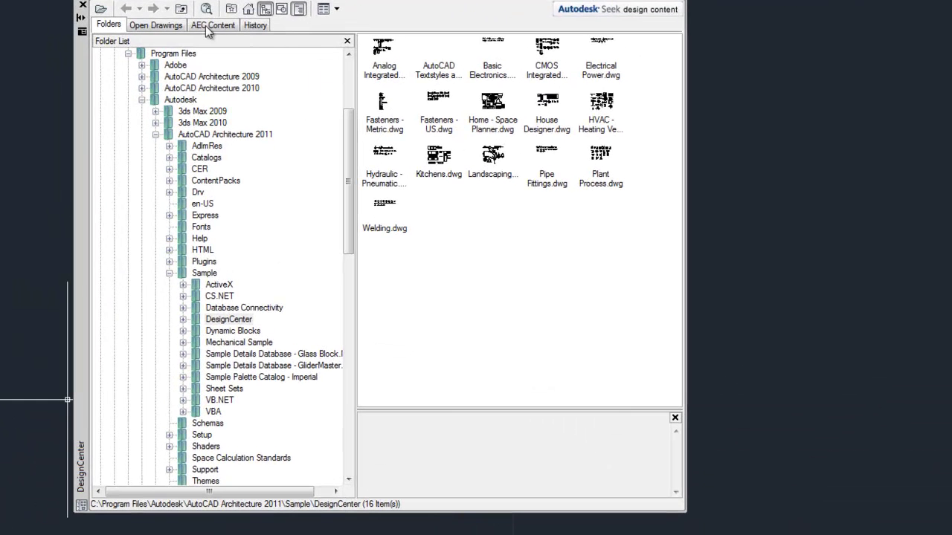
Step: Switch DesignCenter to the AEC Content and expand AutoCAD Architecture > Imperial > Design > Furnishing > Furniture
left_click(211, 25)
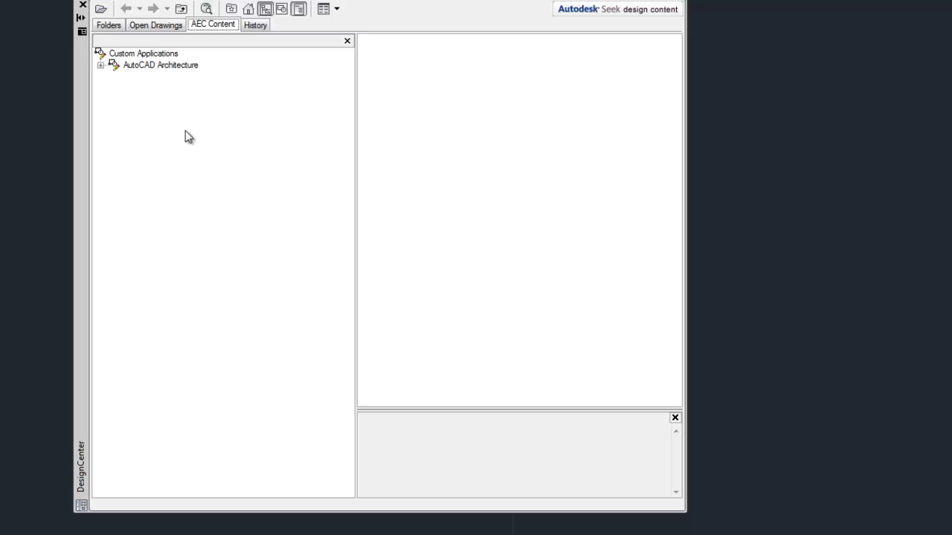
left_click(101, 66)
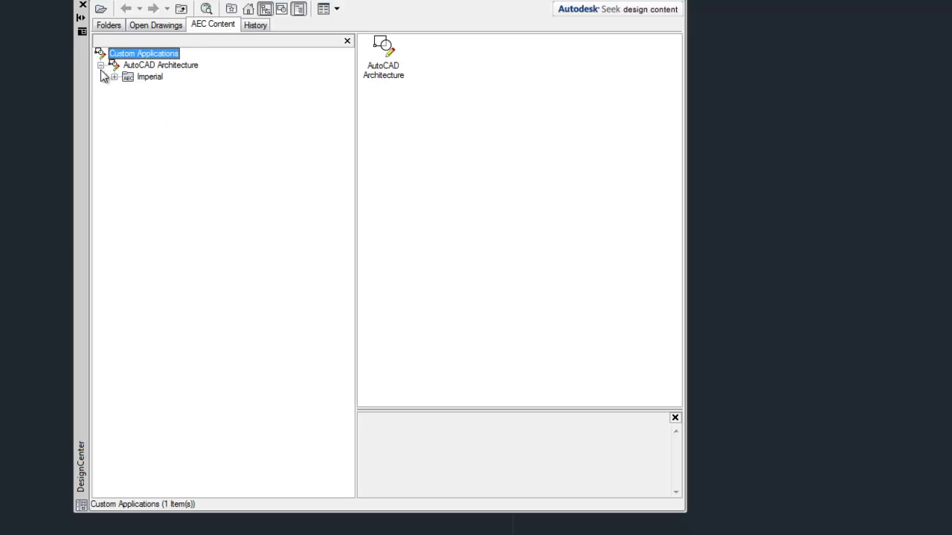
left_click(114, 78)
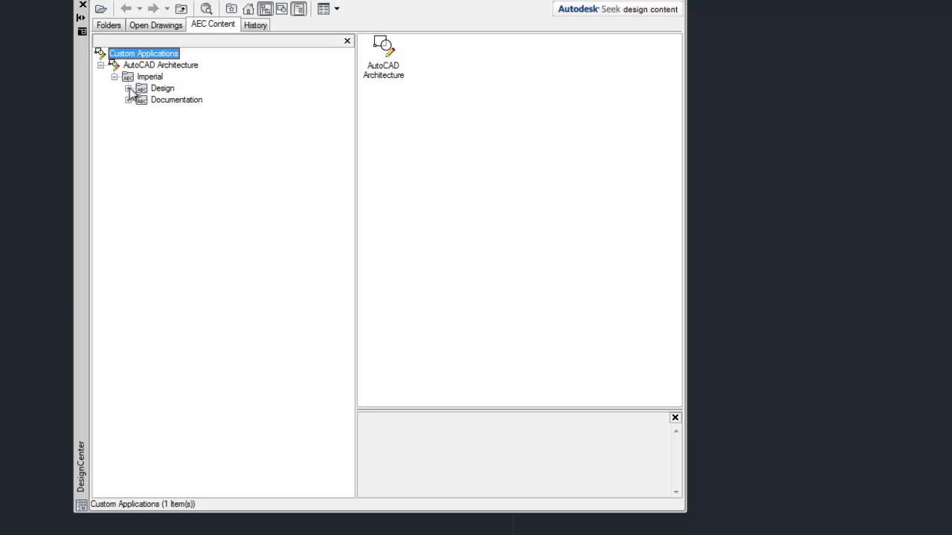
left_click(128, 89)
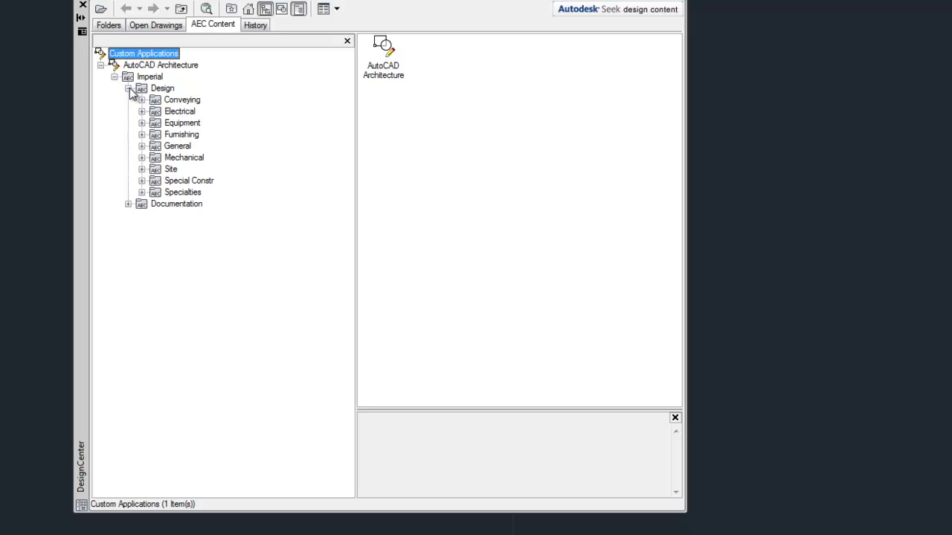
left_click(142, 135)
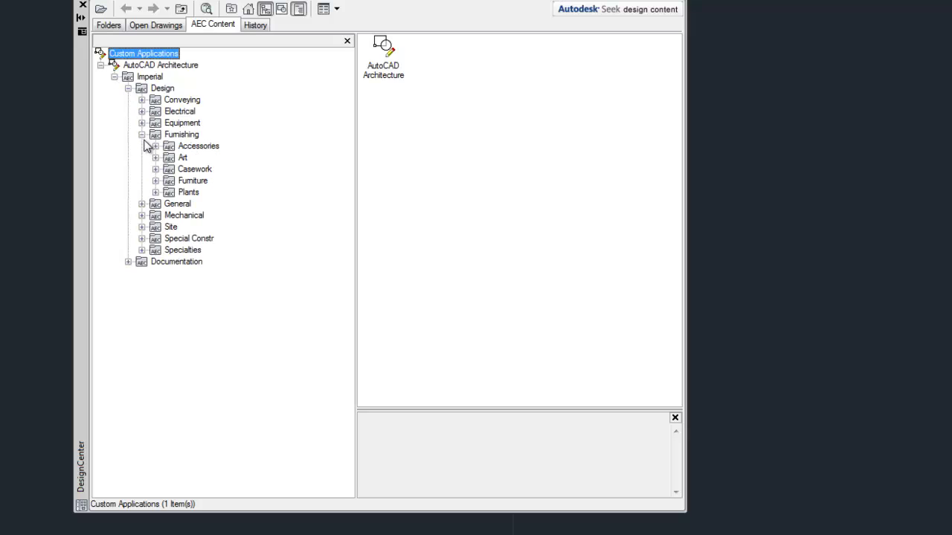
left_click(155, 181)
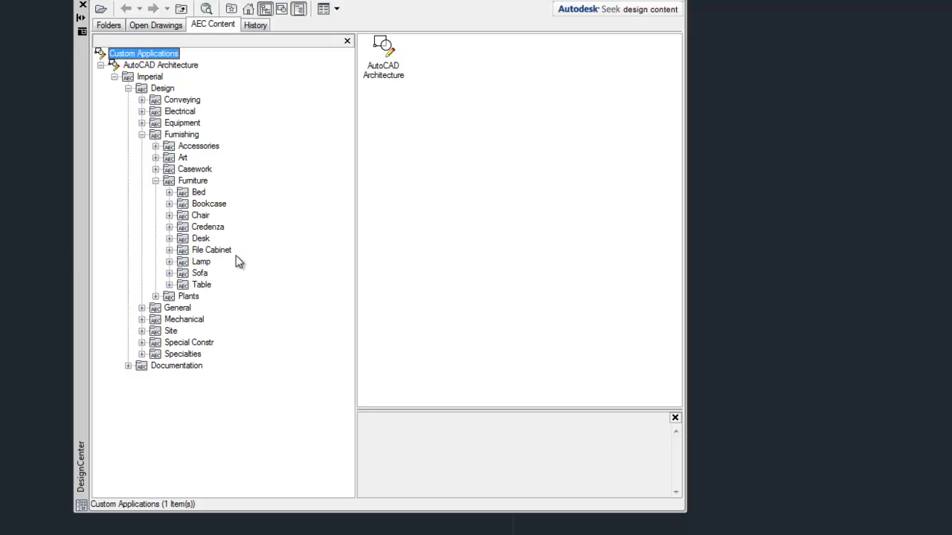
Step: Examine the subcategories of the Electrical, Mechanical, General and Specialties content under Design
left_click(142, 115)
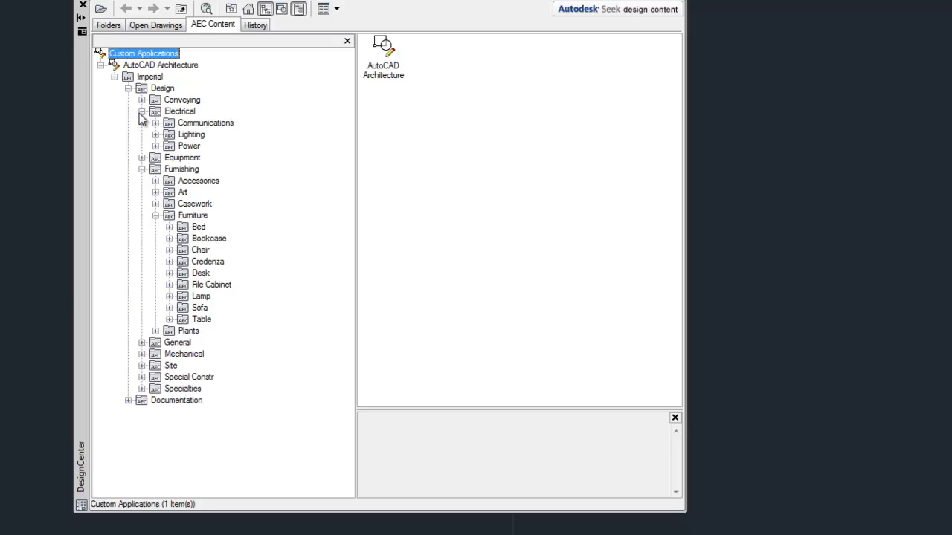
left_click(141, 114)
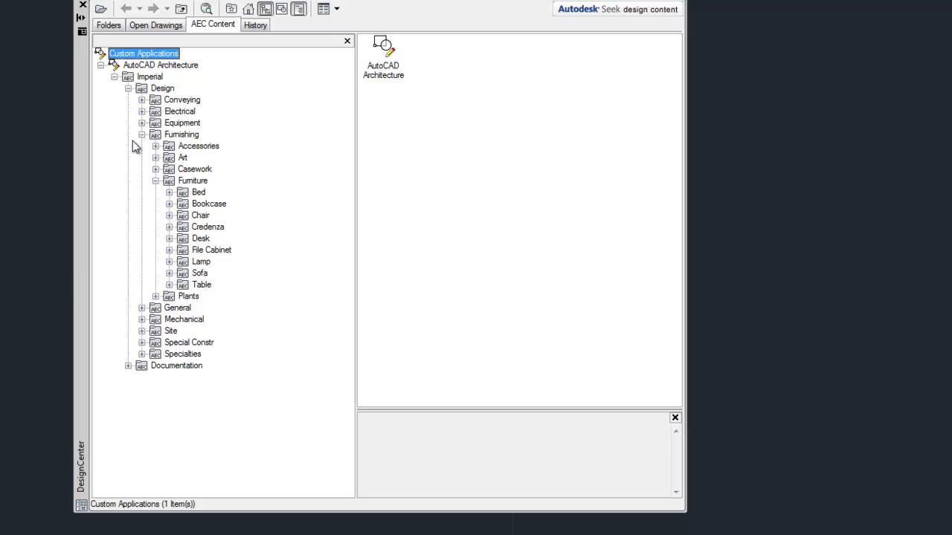
left_click(141, 320)
left_click(141, 308)
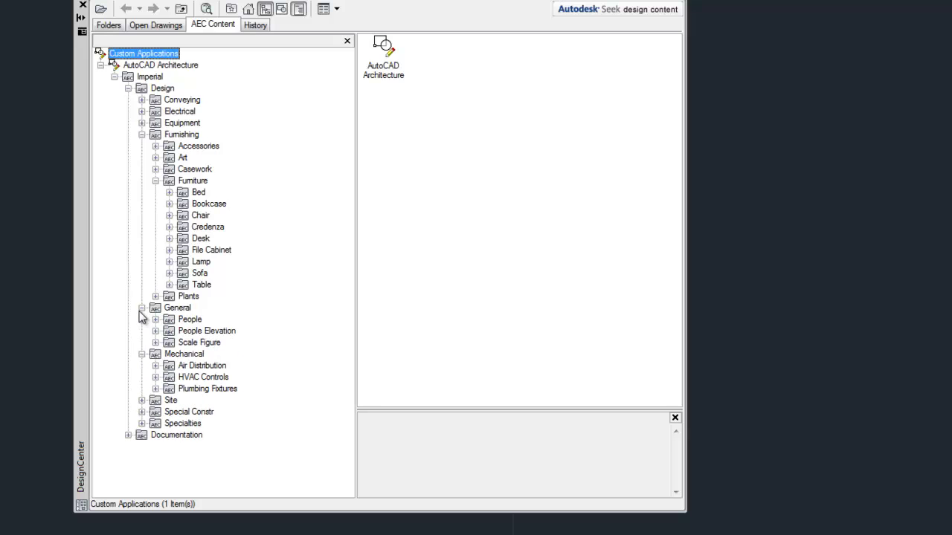
left_click(141, 423)
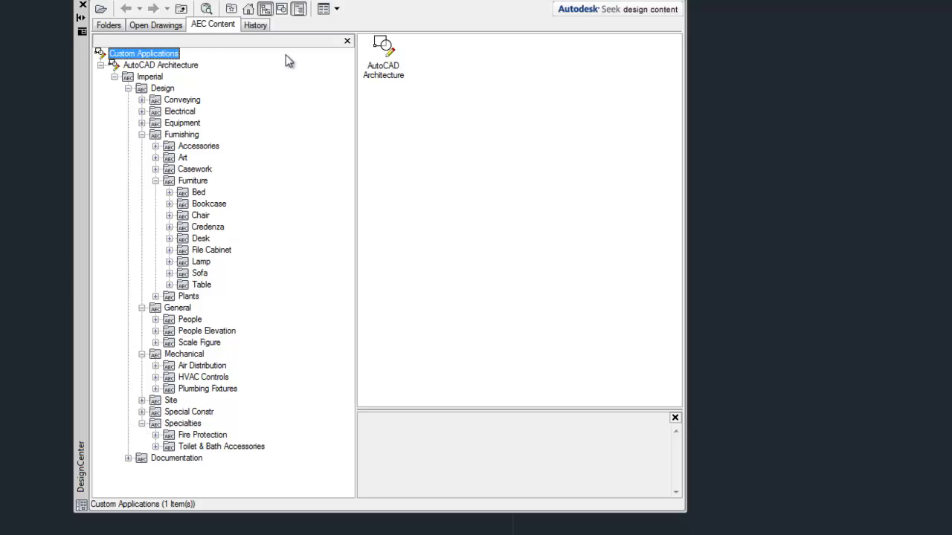
Step: Insert the Double bed from the Furniture > Bed content into the drawing, standing upright with its pillows at the upper end
left_click(170, 193)
left_click(195, 195)
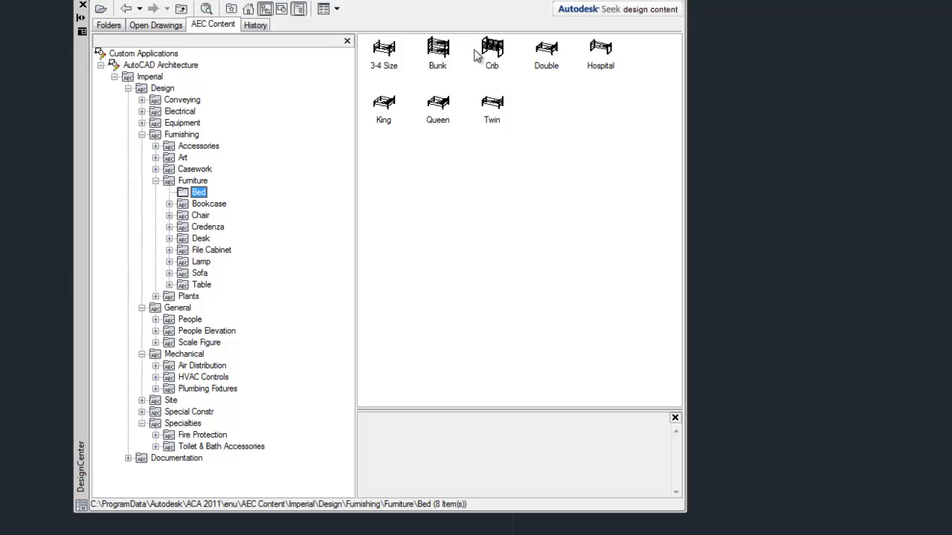
left_click(542, 55)
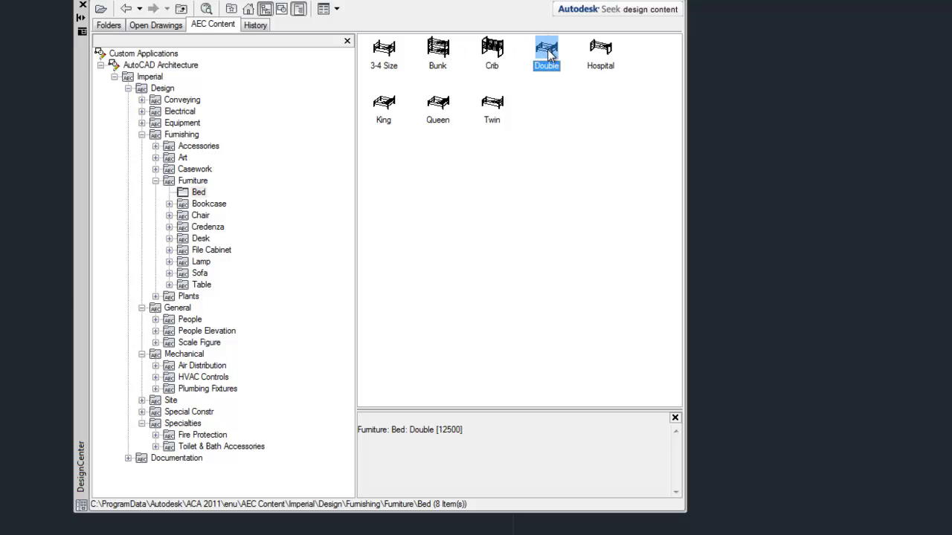
mouse_move(553, 56)
left_mouse_down()
mouse_move(648, 40)
mouse_move(768, 65)
left_mouse_up()
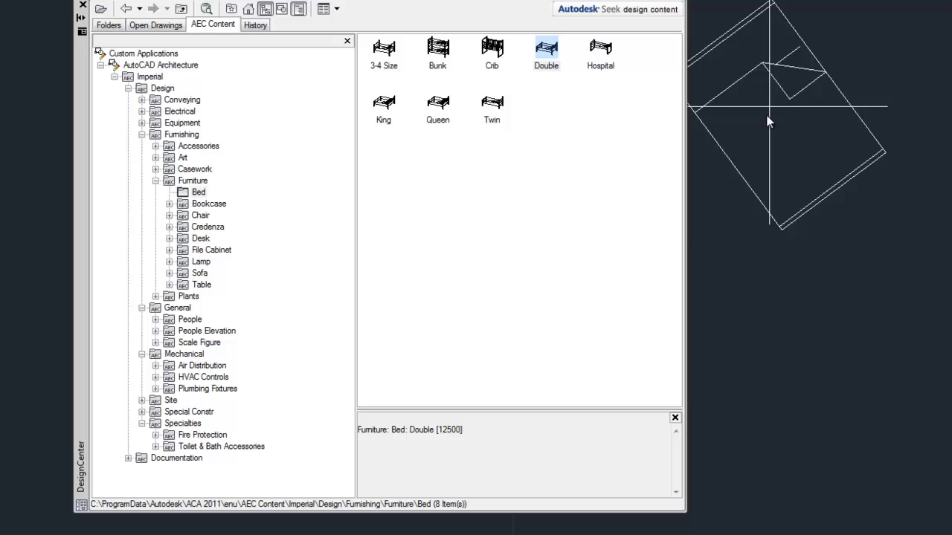
left_click(722, 175)
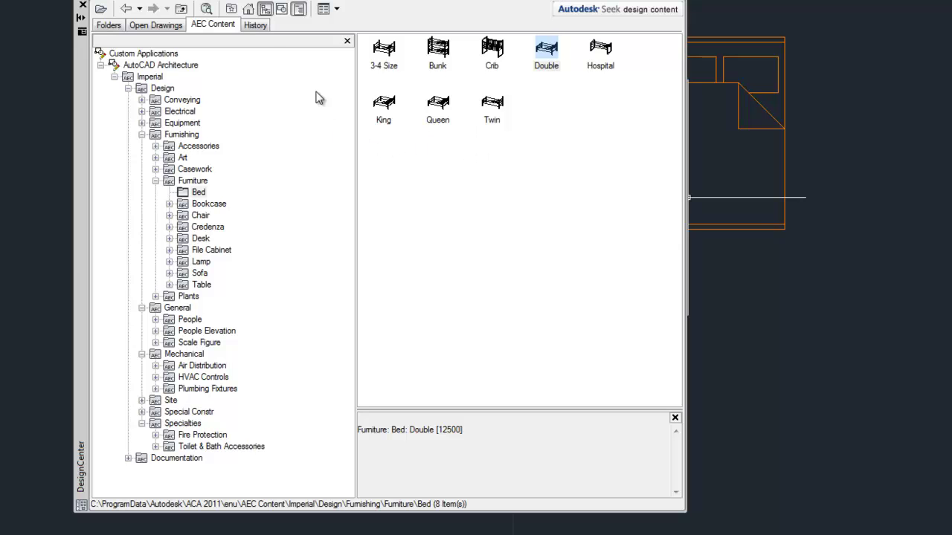
Step: Return to the DesignCenter folder list and select the DesignCenter folder under AutoCAD Architecture 2011 > Sample
left_click(108, 26)
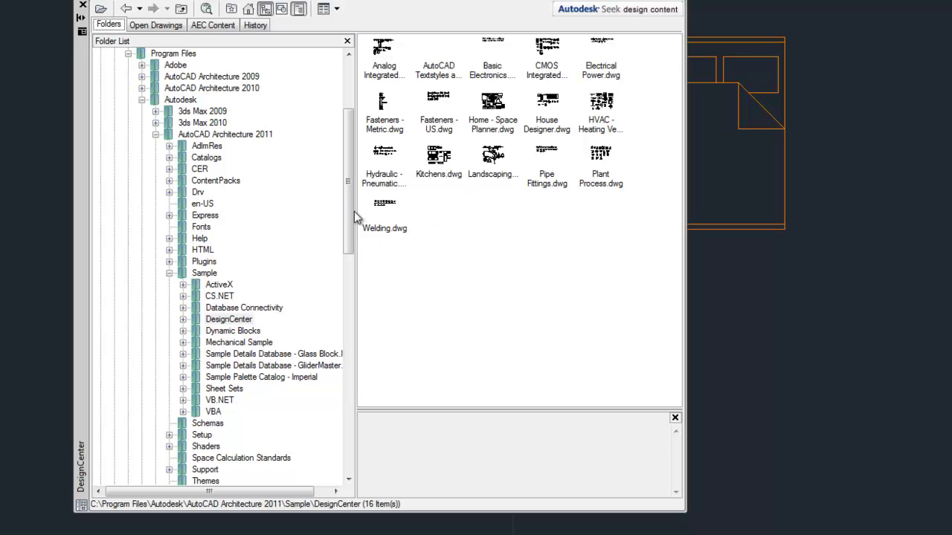
left_click_drag(351, 187, 350, 134)
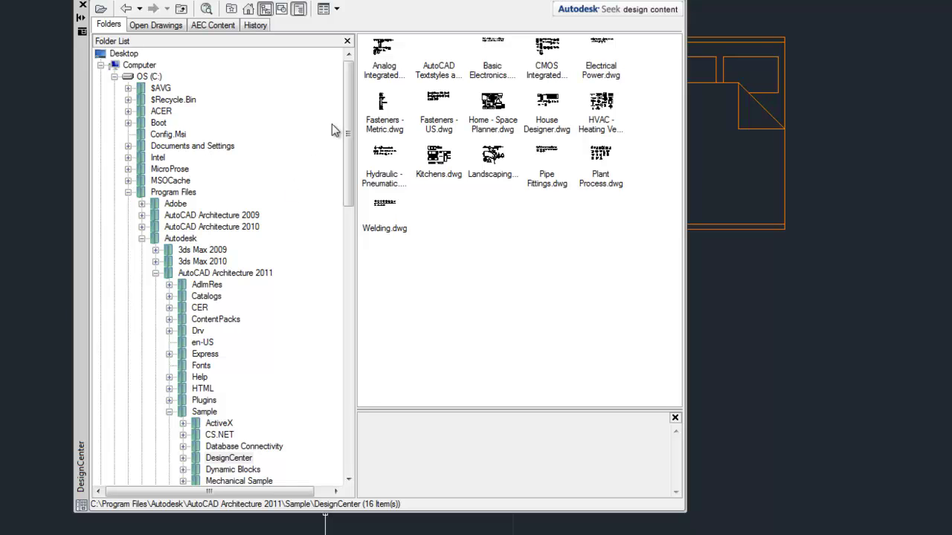
left_click_drag(347, 120, 351, 159)
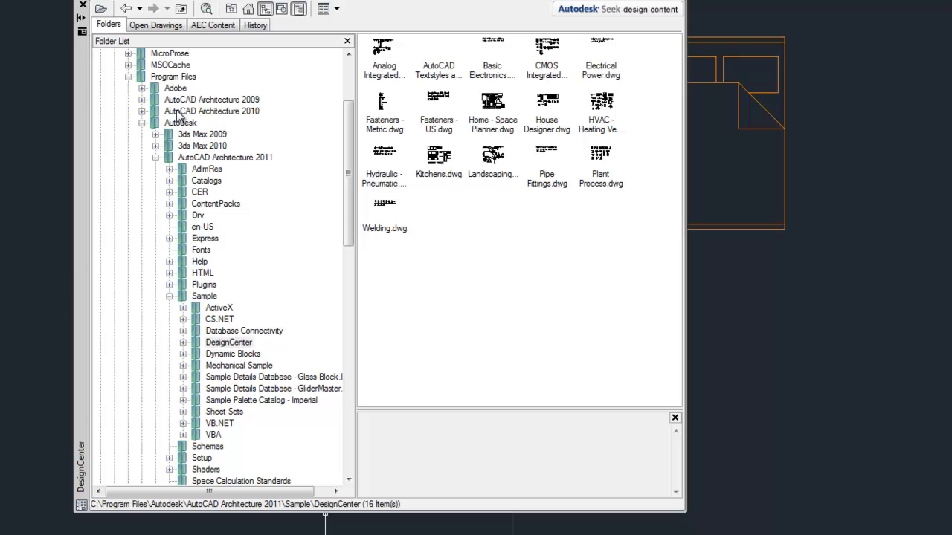
left_click_drag(349, 152, 349, 171)
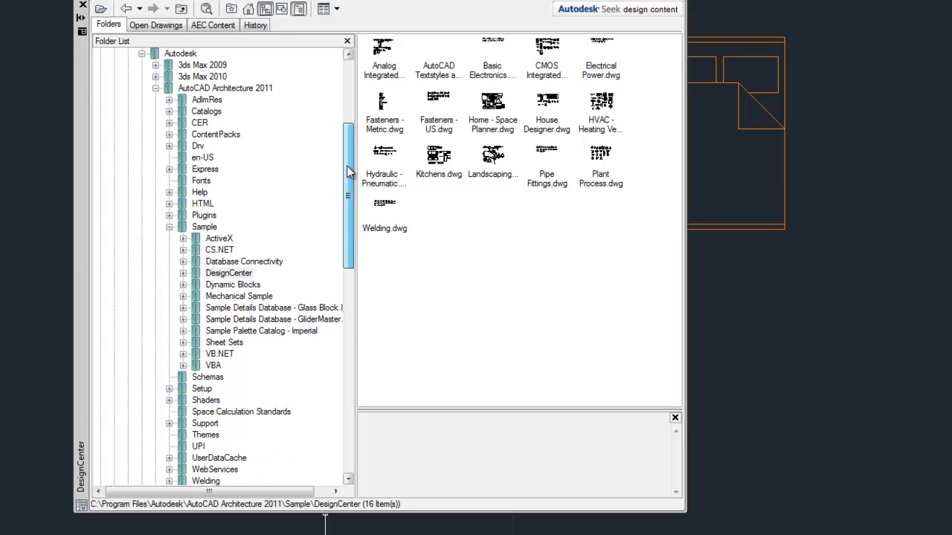
left_click(226, 274)
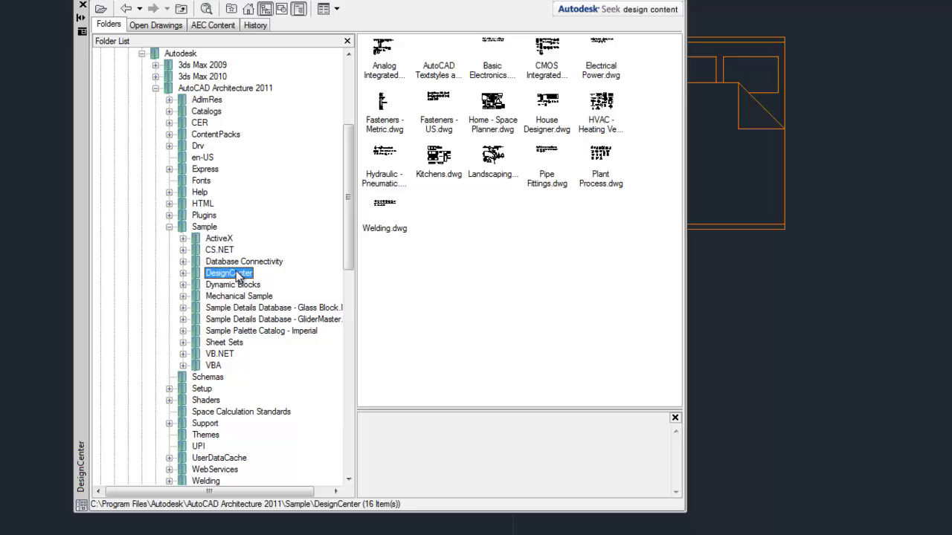
Step: Insert House Designer.dwg as a block in the empty area beyond the bed, with scale factor 1 and rotation 0
left_click(489, 106)
left_click(554, 108)
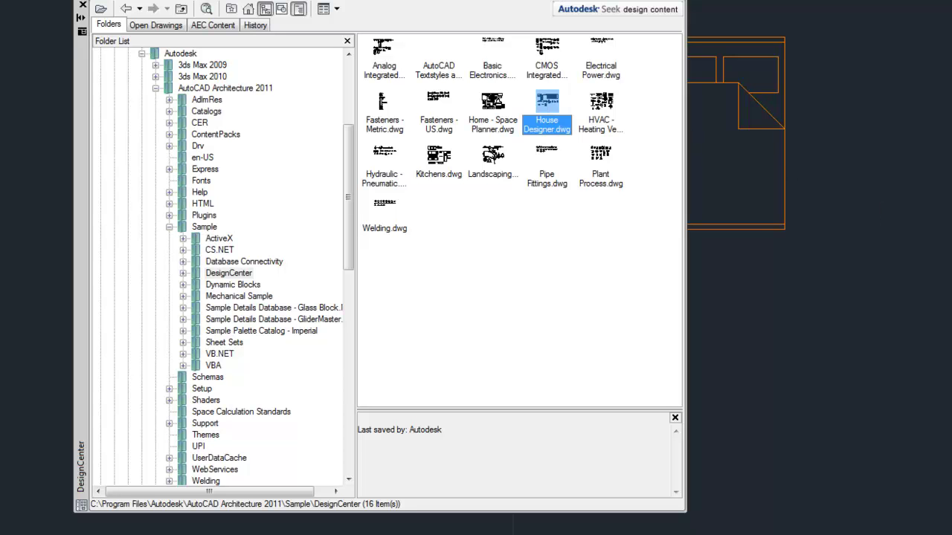
scroll(948, 251, "down", 5)
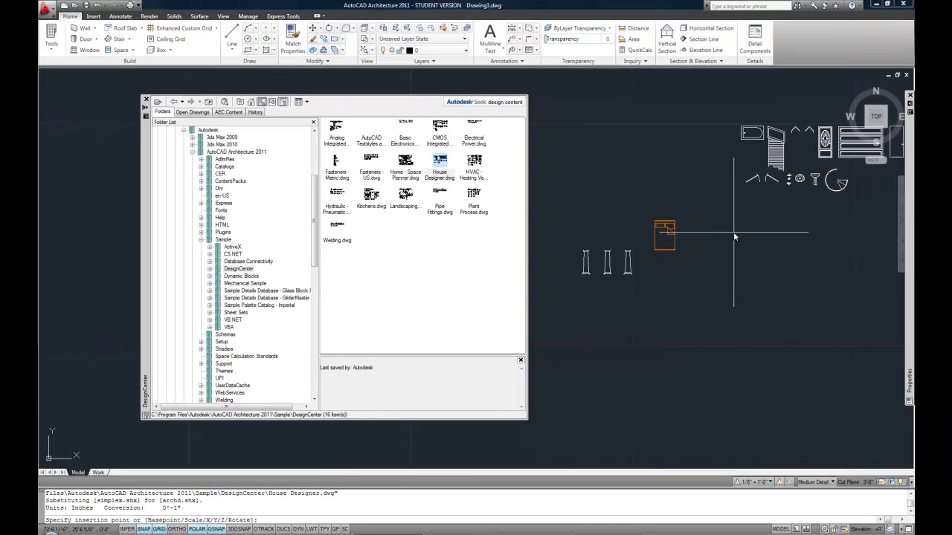
left_click(799, 235)
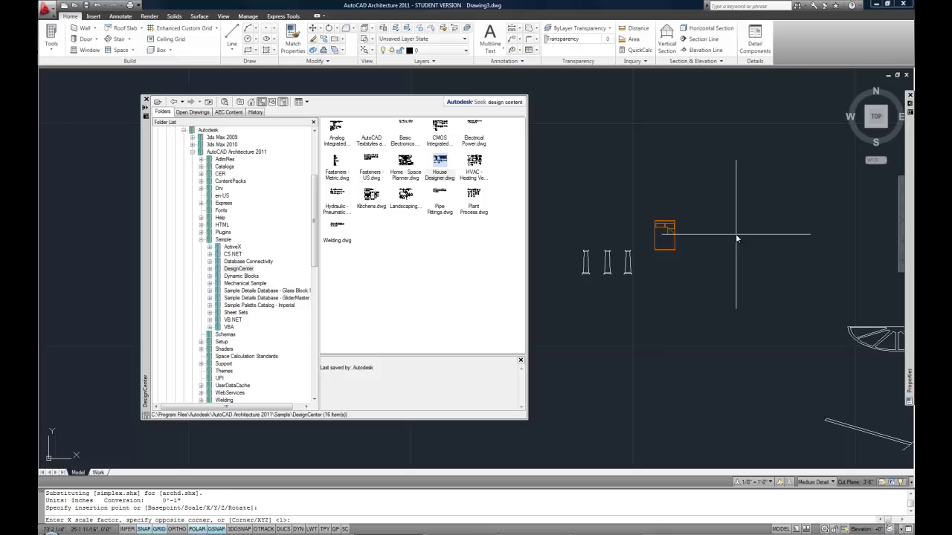
key("Return")
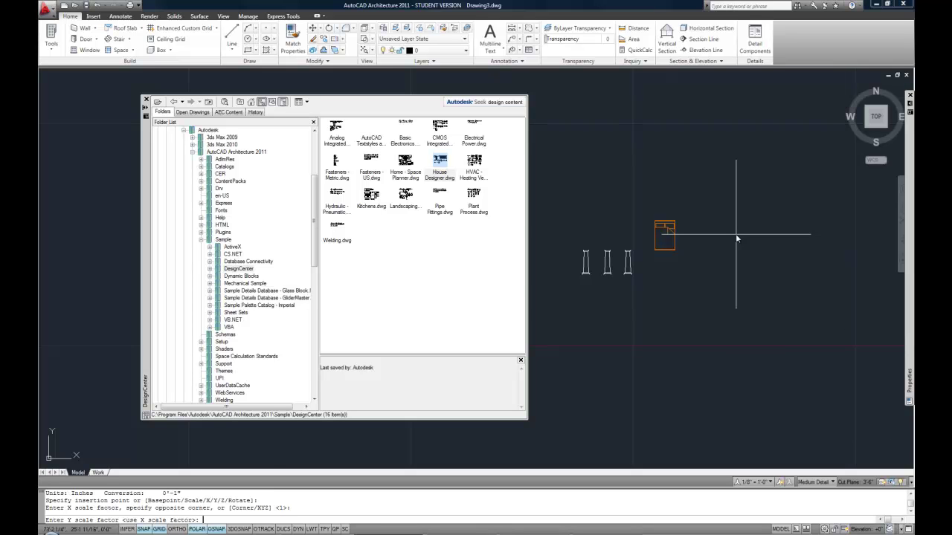
key("Return")
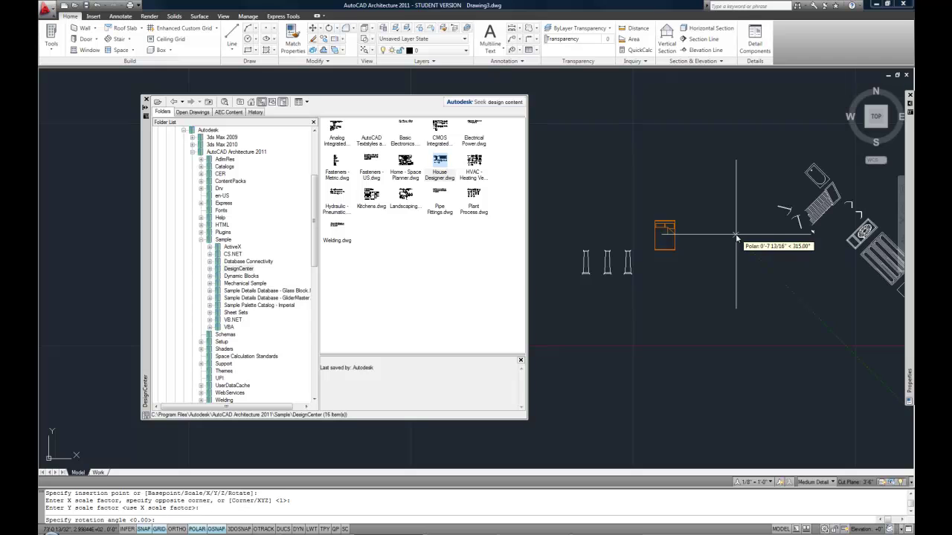
key("Return")
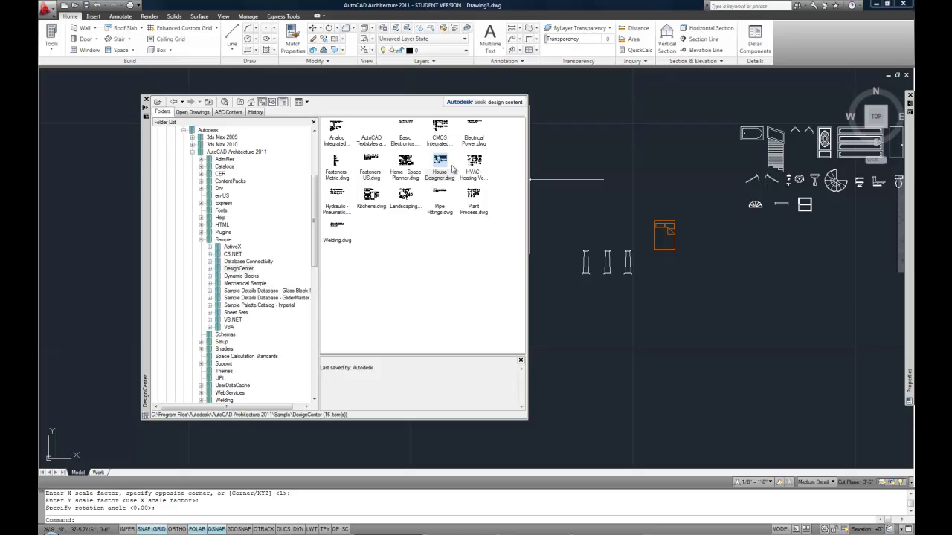
Step: Explode the inserted House Designer block into its separate fixture and door symbols
left_click(237, 269)
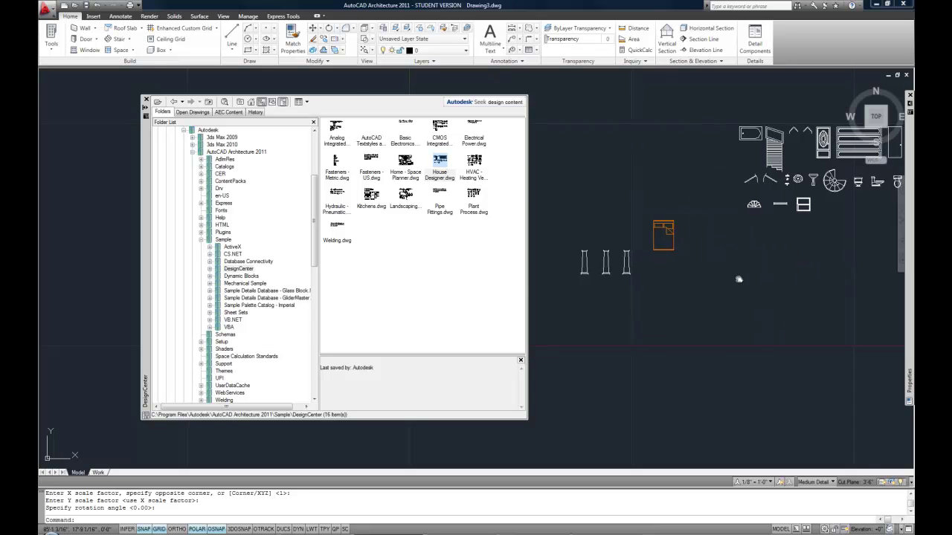
middle_click_drag(790, 267, 643, 299)
scroll(701, 145, "up", 2)
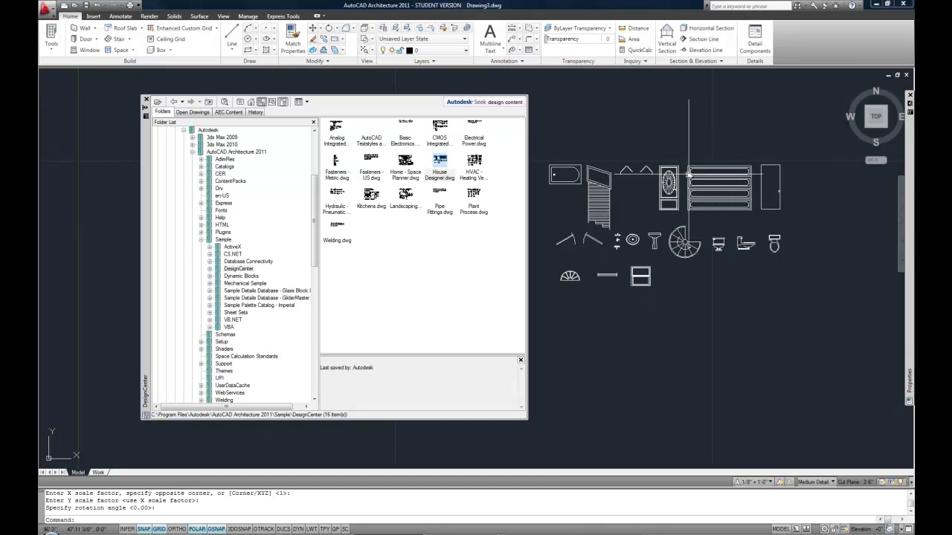
key("ctrl+a")
middle_click_drag(690, 173, 711, 186)
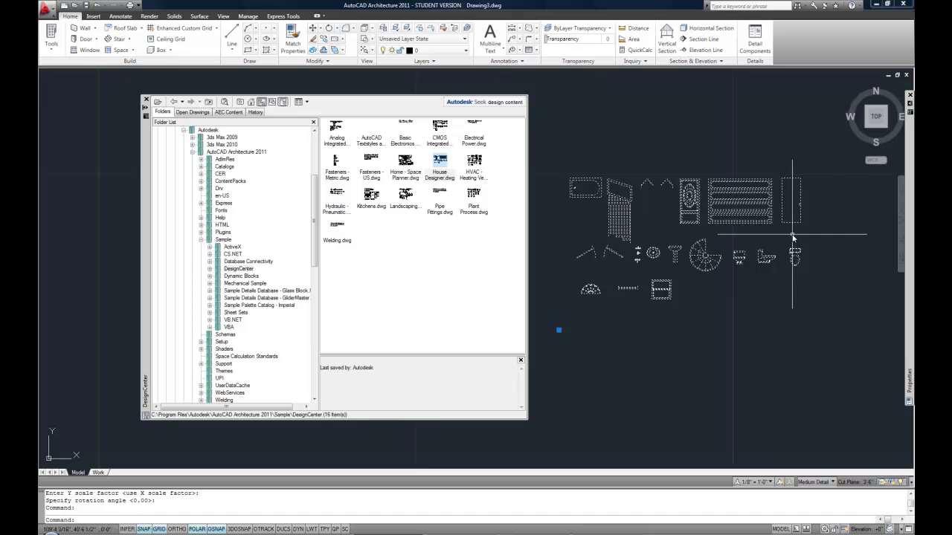
left_click(313, 50)
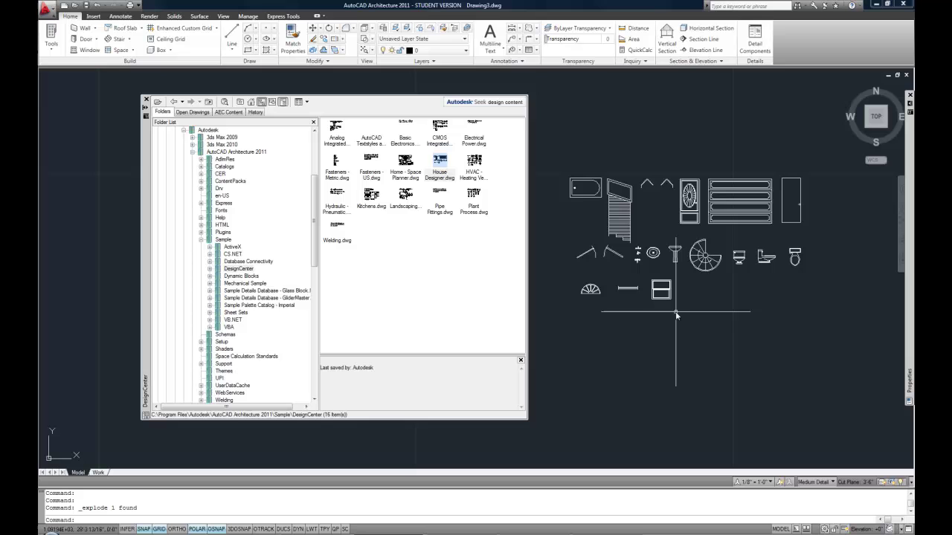
Step: Move the oval sink symbol out of the House Designer layout to the empty area below it
left_click(654, 253)
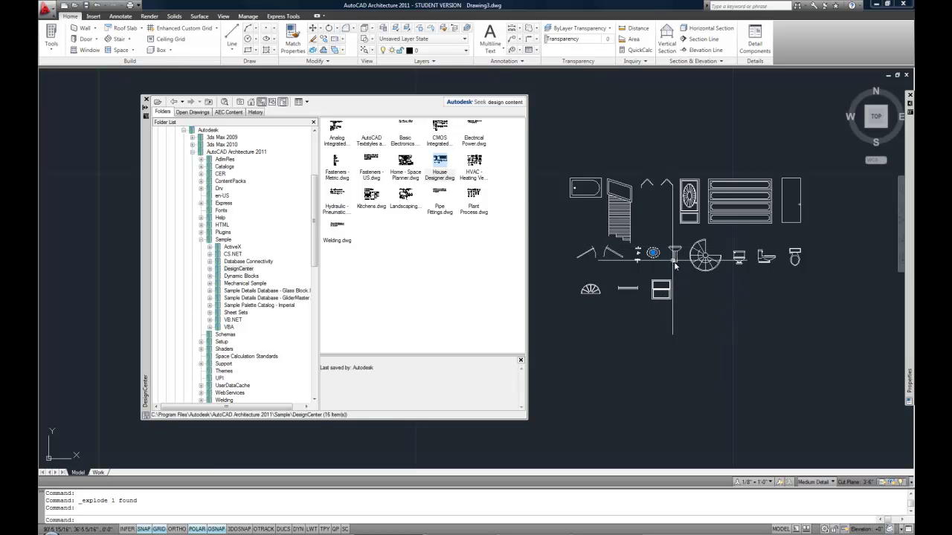
type("m")
key("Return")
left_click(653, 253)
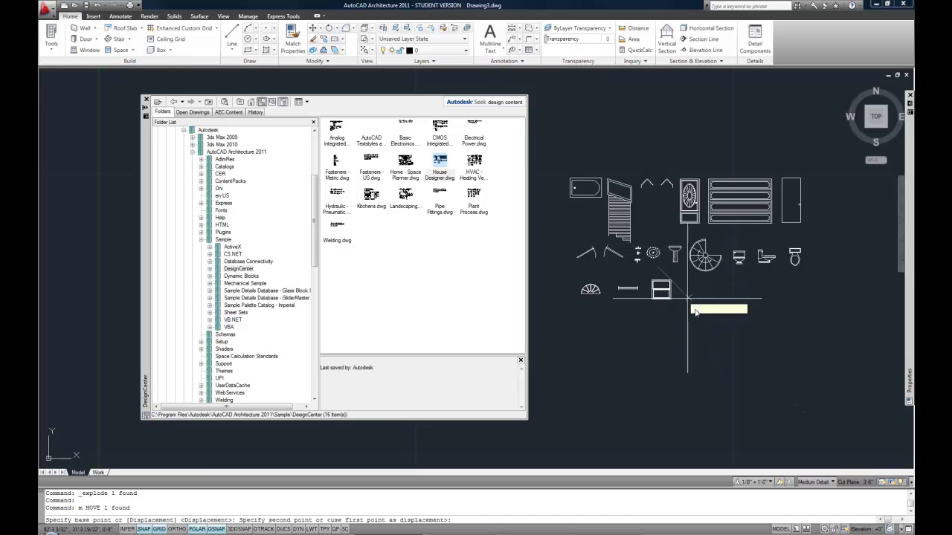
left_click(788, 435)
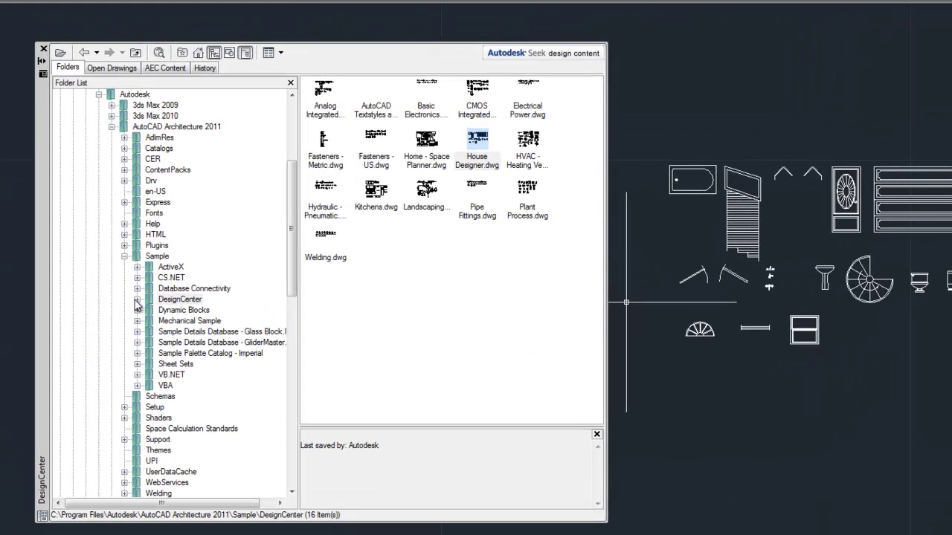
Step: Expand the DesignCenter sample folder and display the content categories of Home - Space Planner.dwg
left_click(137, 300)
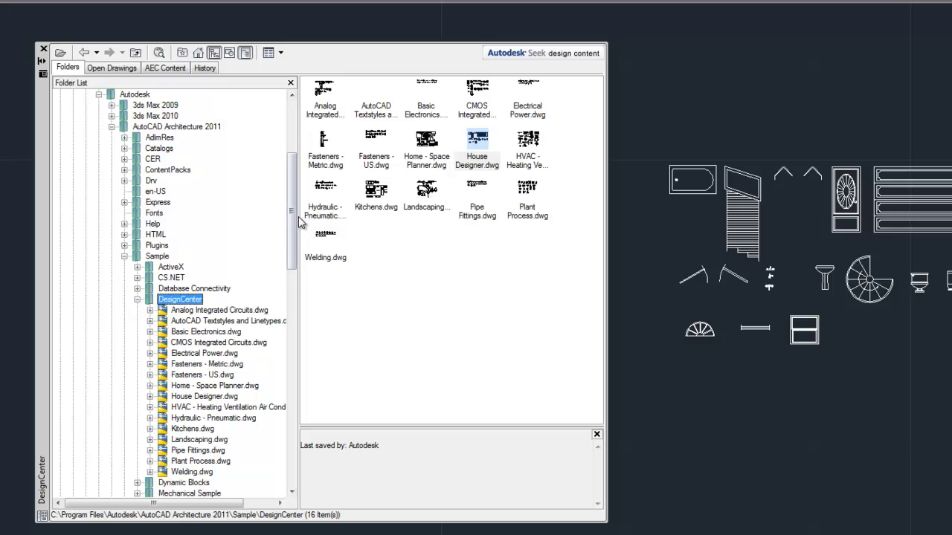
scroll(293, 216, "down", 3)
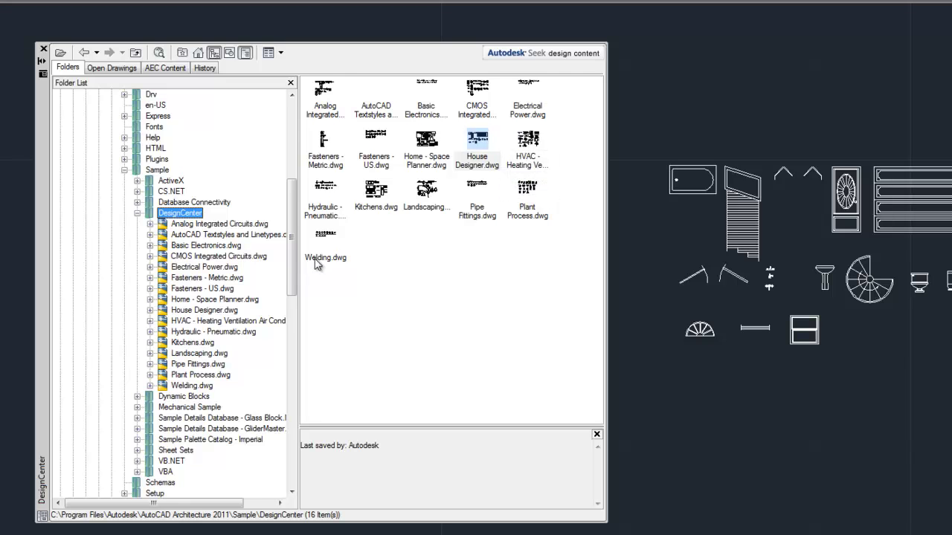
left_click(186, 300)
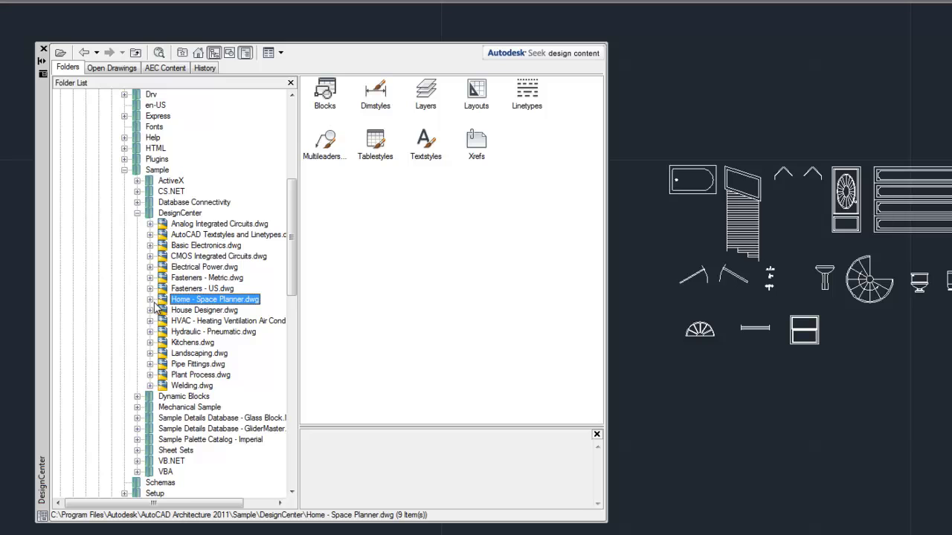
Step: Insert the Piano - Baby Grand block from Home - Space Planner.dwg into the empty area below the House Designer symbols
left_click(150, 300)
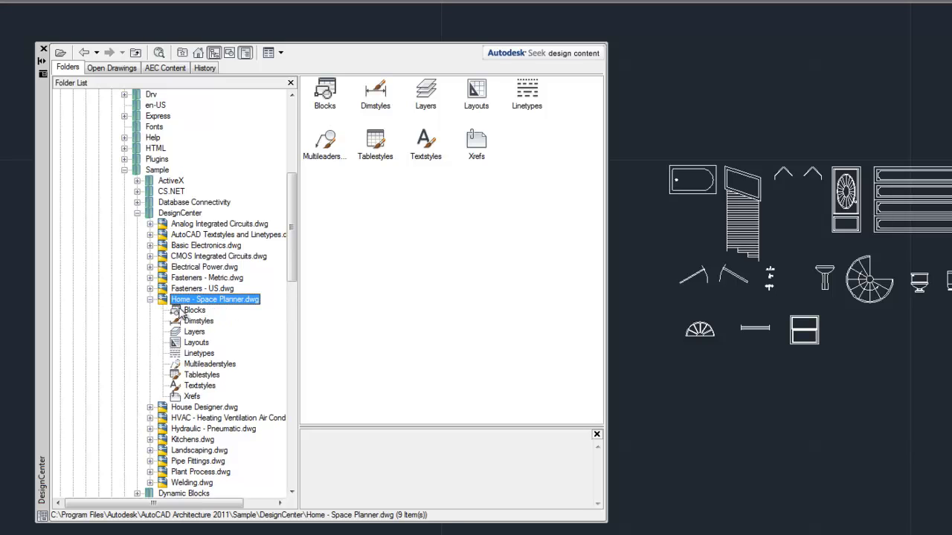
left_click(192, 310)
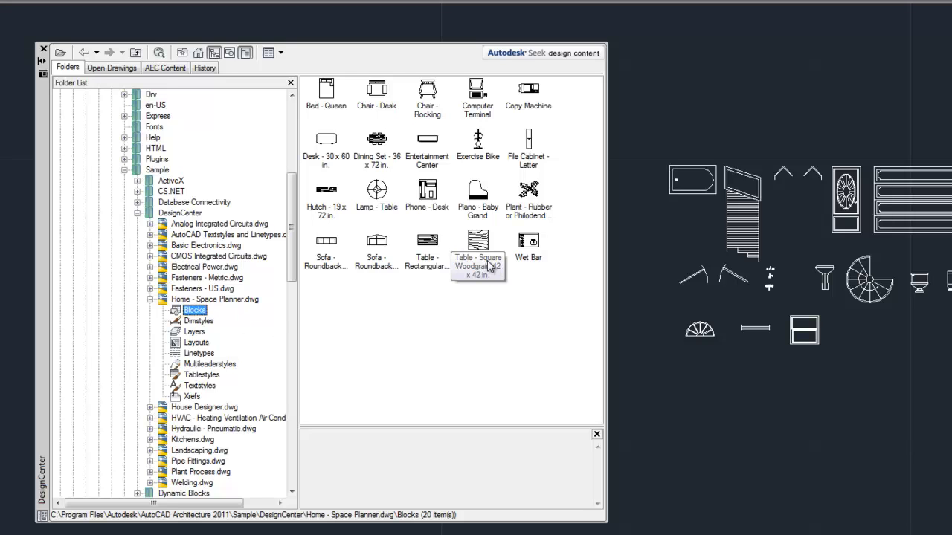
left_click(479, 193)
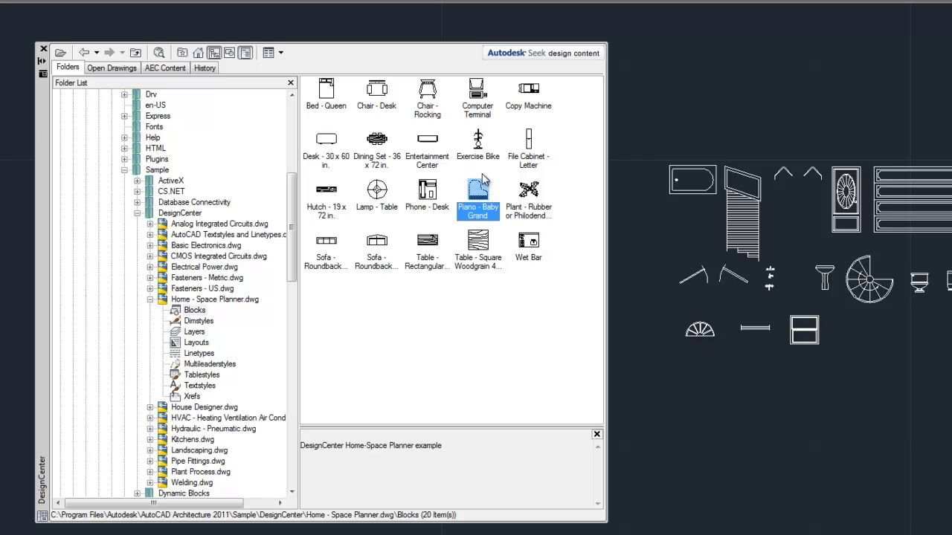
mouse_move(480, 195)
left_mouse_down()
mouse_move(523, 229)
mouse_move(713, 451)
left_mouse_up()
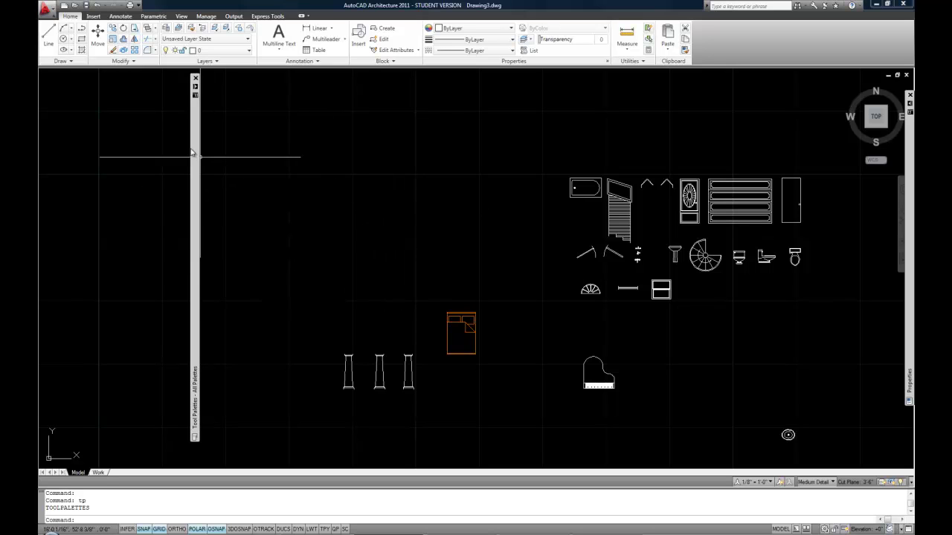
Step: Reposition the Tool Palettes window, turn off its auto-hide, and display the Architectural samples
mouse_move(192, 152)
left_click_drag(192, 152, 136, 149)
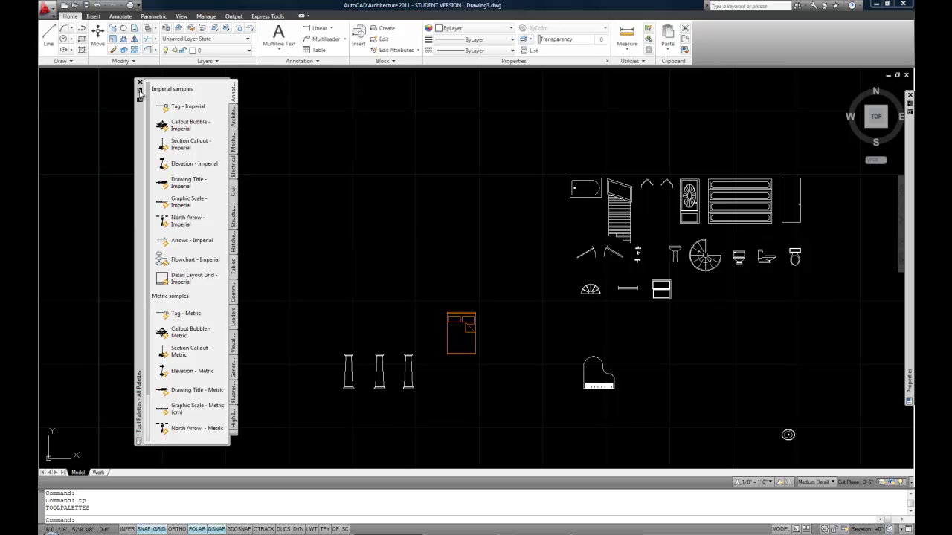
left_click(139, 90)
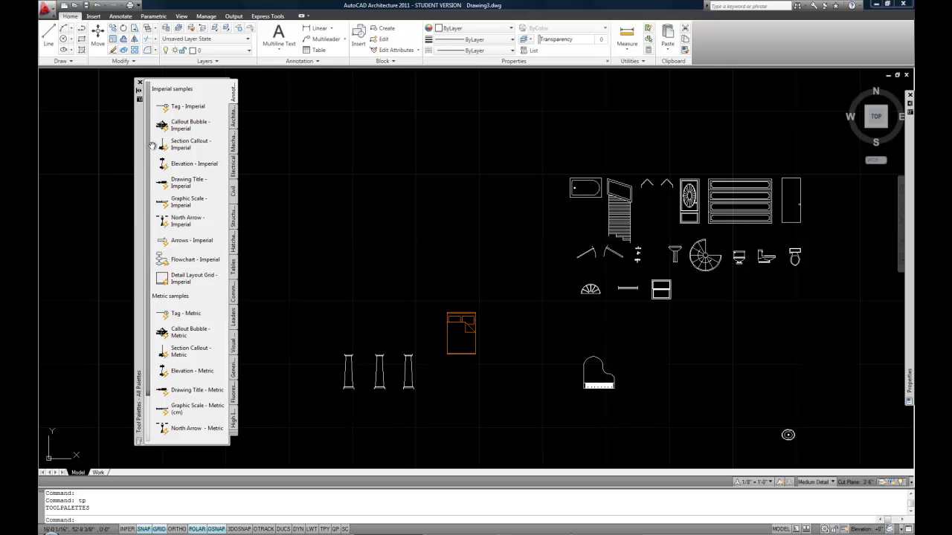
left_click(233, 138)
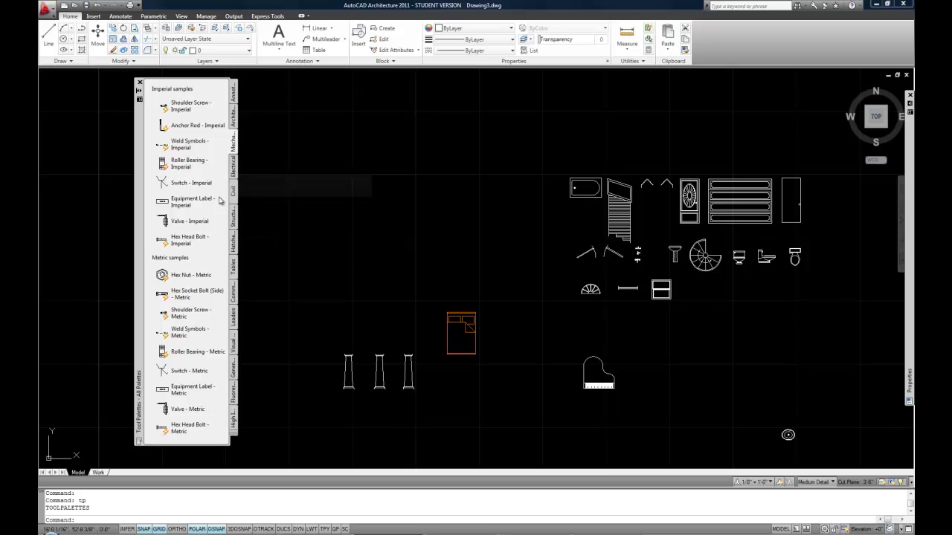
left_click(232, 99)
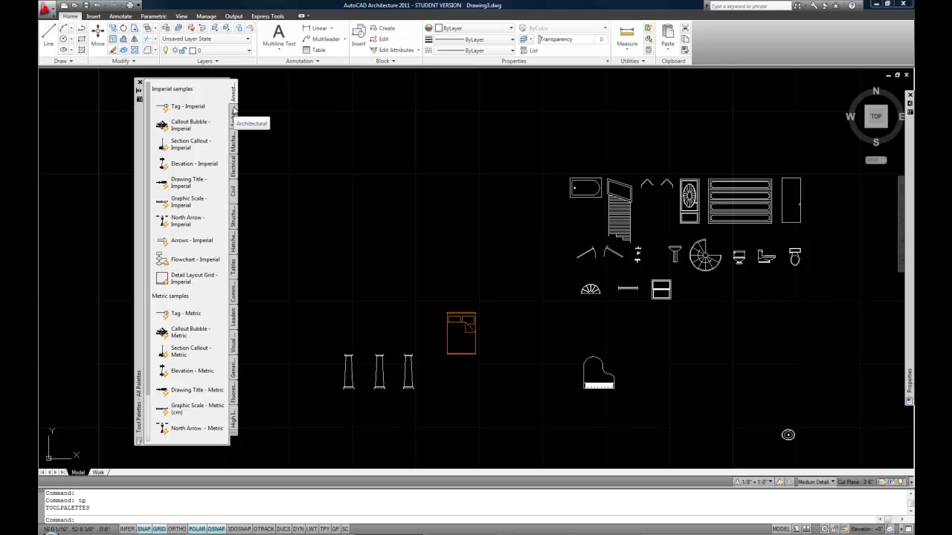
left_click(233, 143)
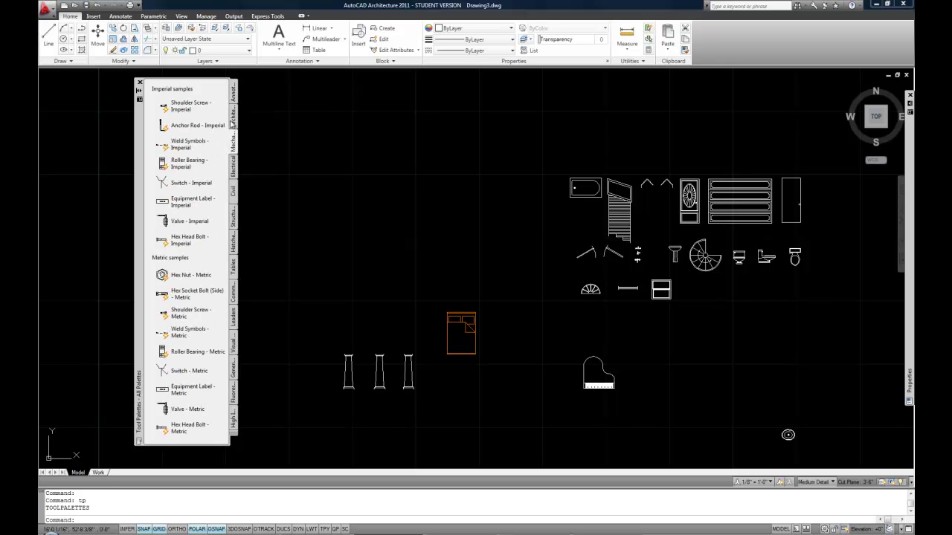
left_click(233, 119)
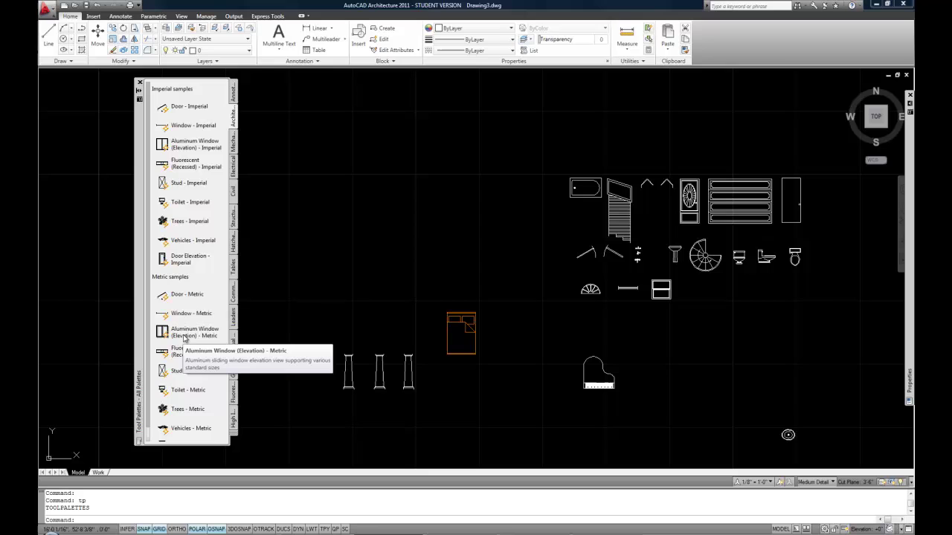
Step: Insert a Toilet - Imperial block from the Architectural samples in the empty area above the columns
left_click(458, 307)
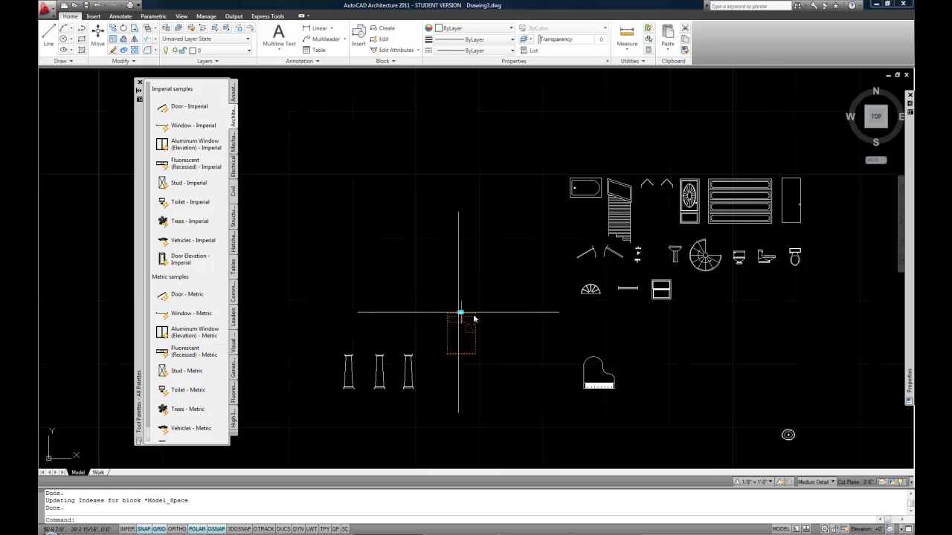
key("Escape")
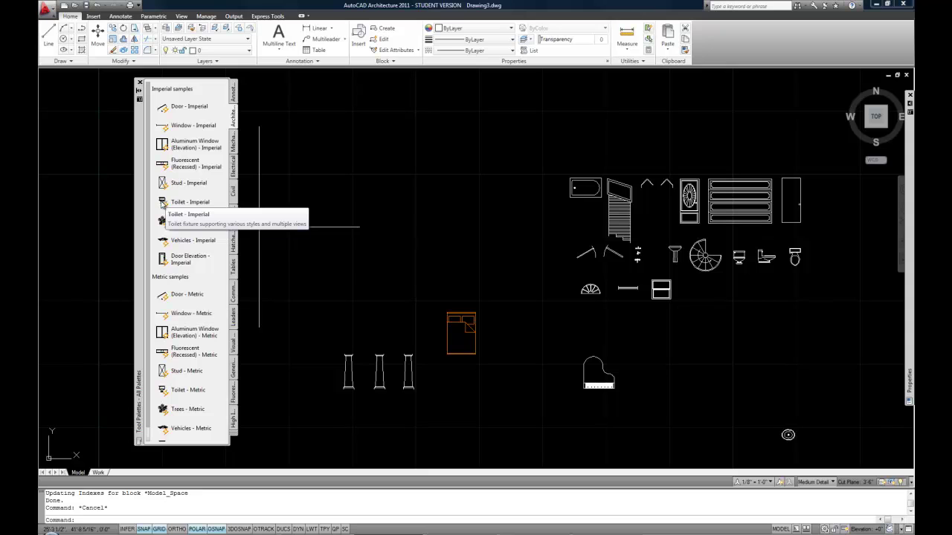
left_click(163, 203)
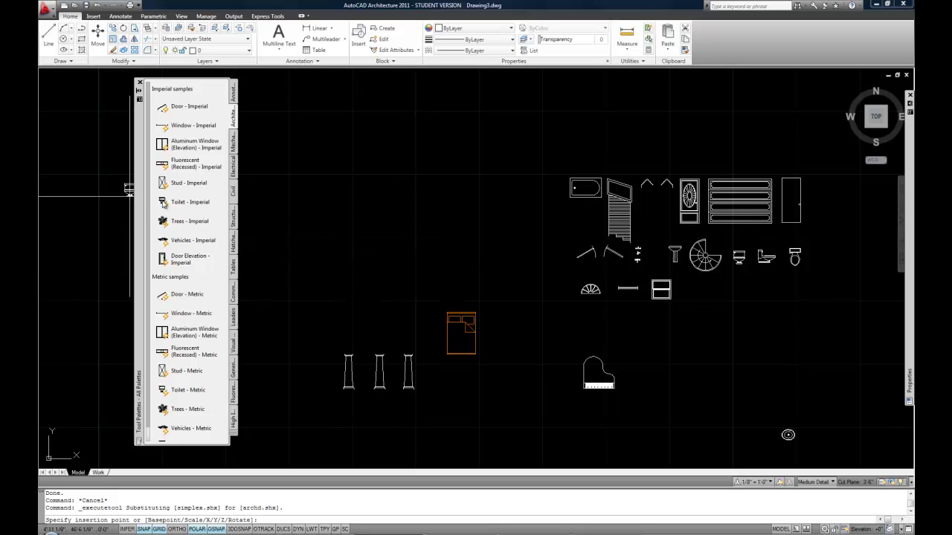
left_click(379, 235)
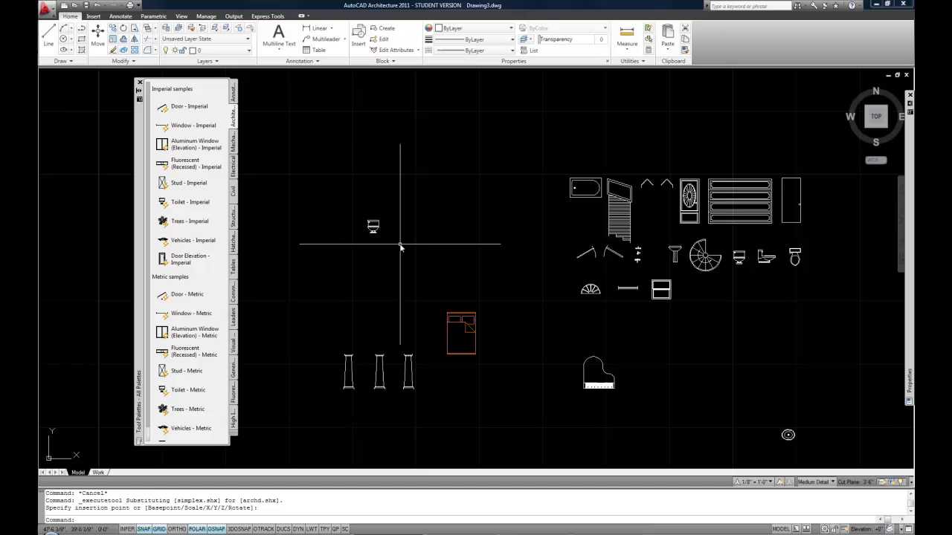
Step: Flip the toilet's front view to the opposite side and back, and shift the toilet slightly sideways by its base point
scroll(366, 227, "up", 5)
scroll(366, 227, "up", 4)
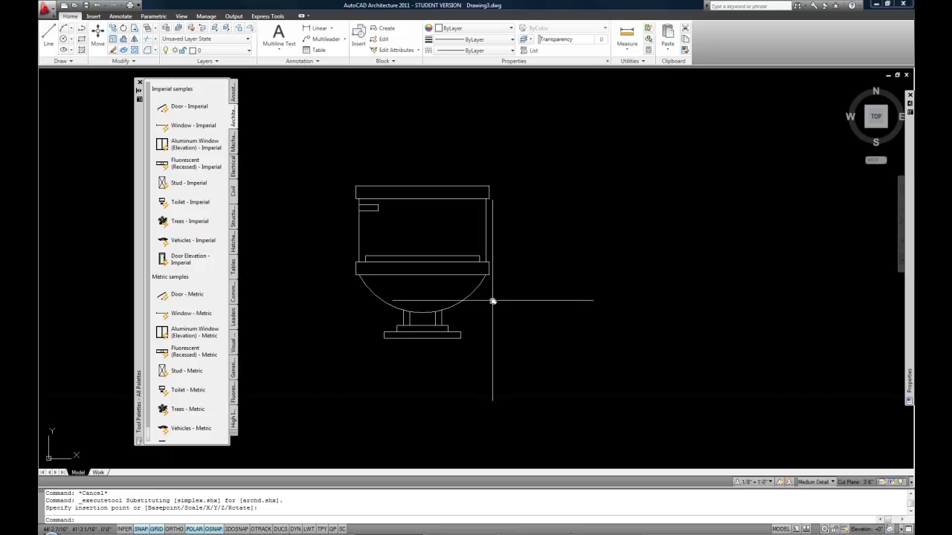
left_click(462, 262)
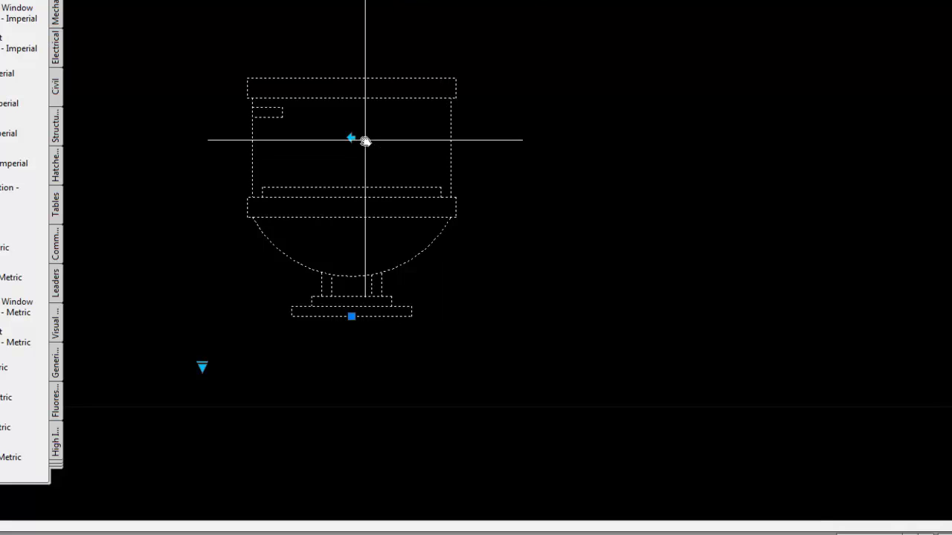
left_click(351, 138)
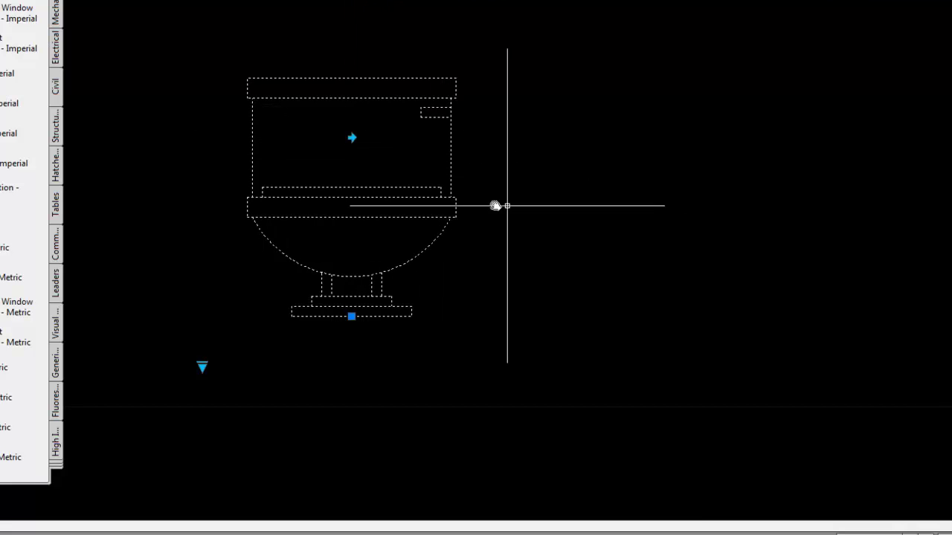
left_click(351, 138)
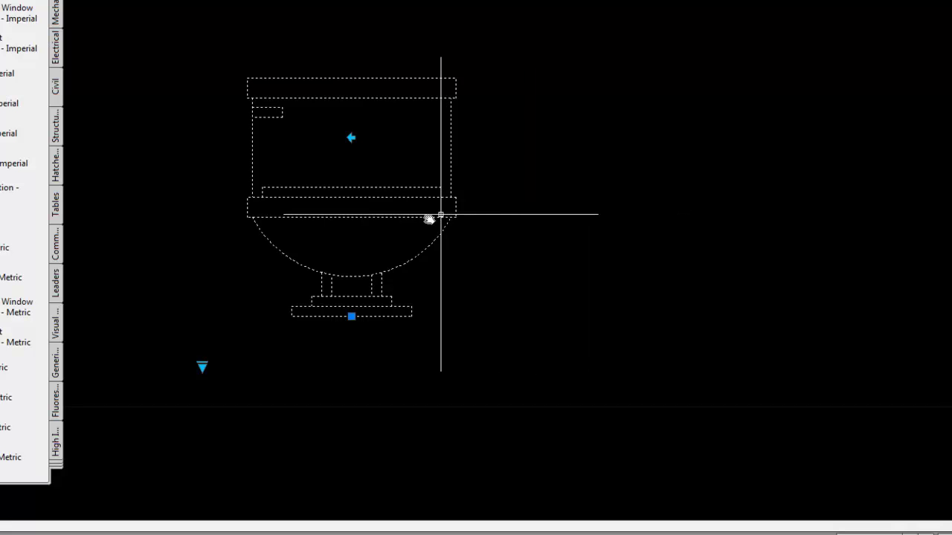
left_click(351, 317)
left_click(396, 316)
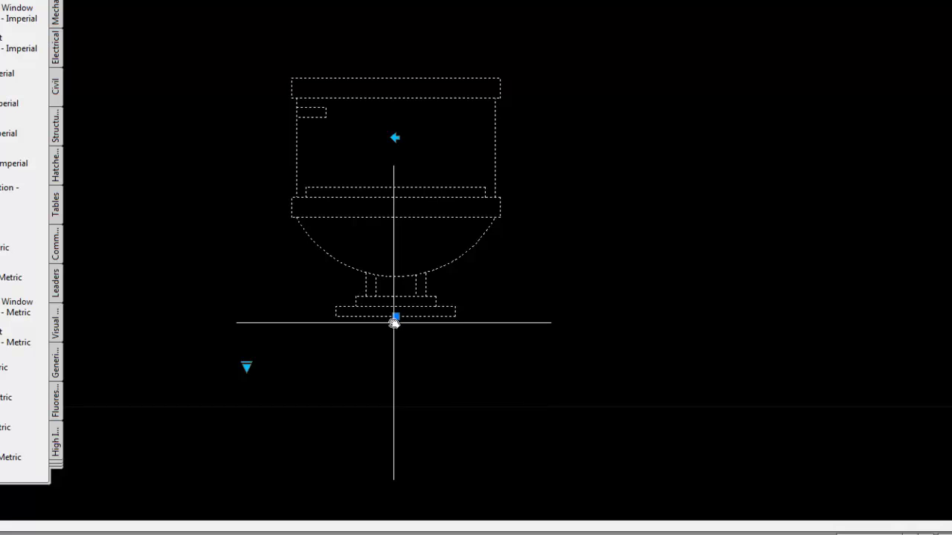
left_click(395, 317)
left_click(370, 316)
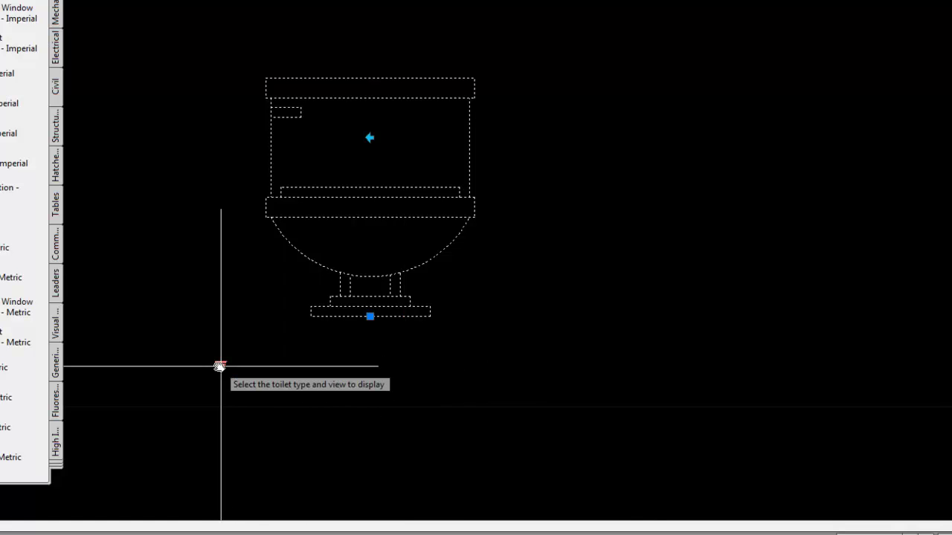
Step: Switch the dynamic toilet block's type and view to Round (Plan)
left_click(219, 366)
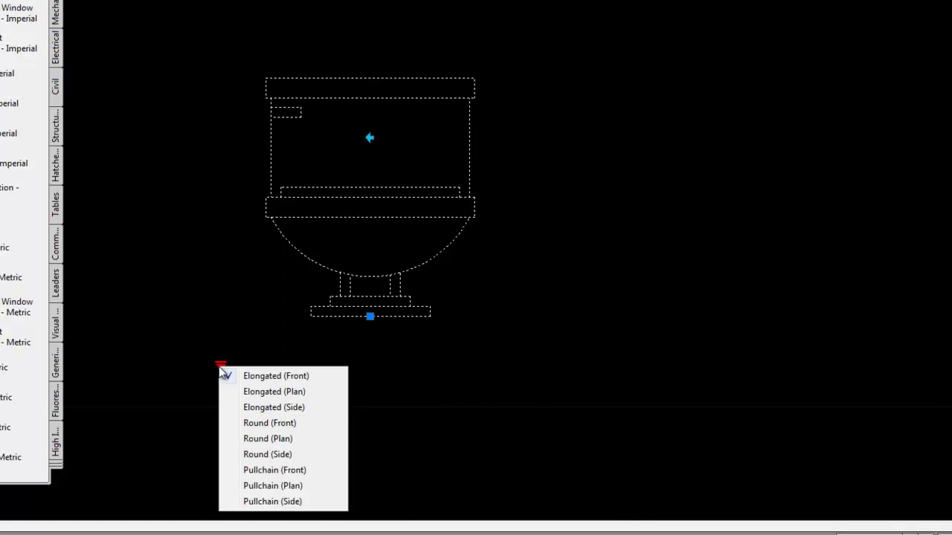
left_click(302, 440)
middle_click_drag(508, 372, 529, 138)
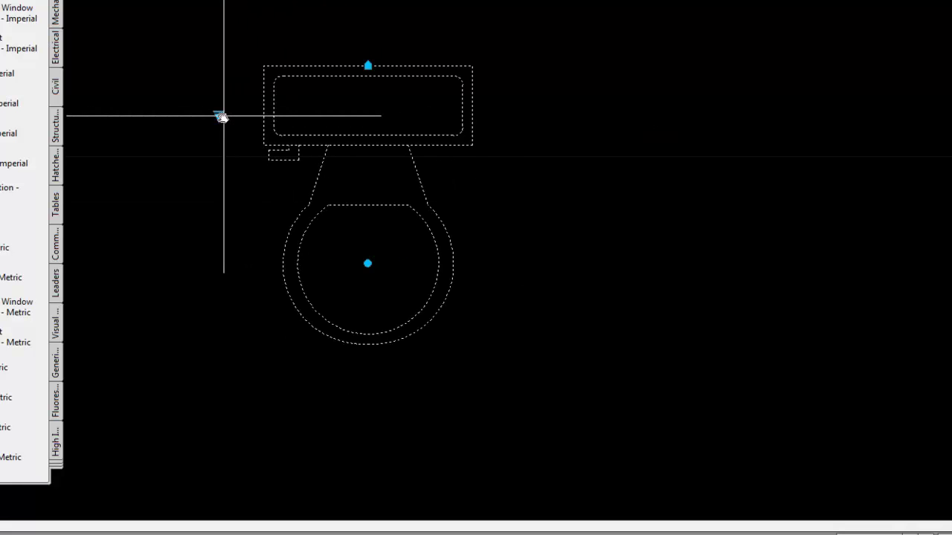
Step: Change the toilet block's displayed type and view to Pullchain (Front)
left_click(219, 116)
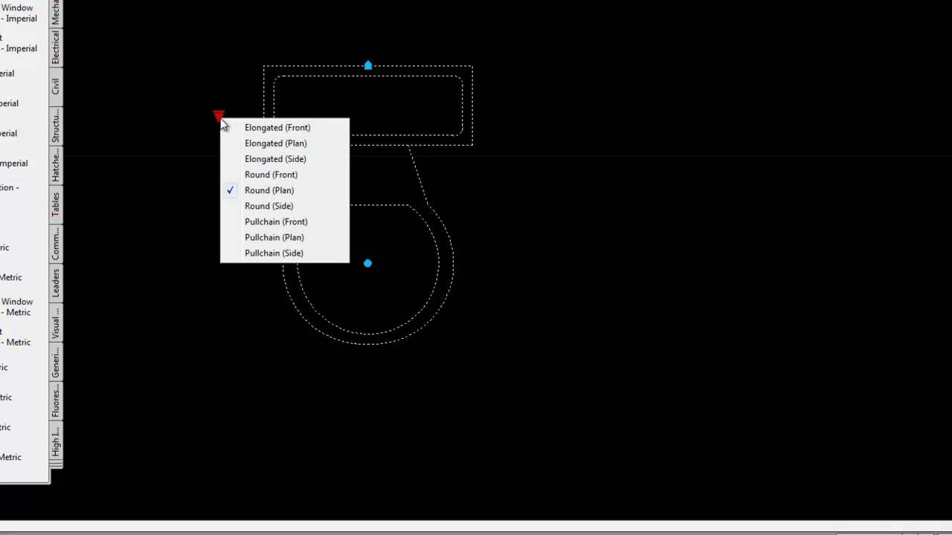
left_click(273, 222)
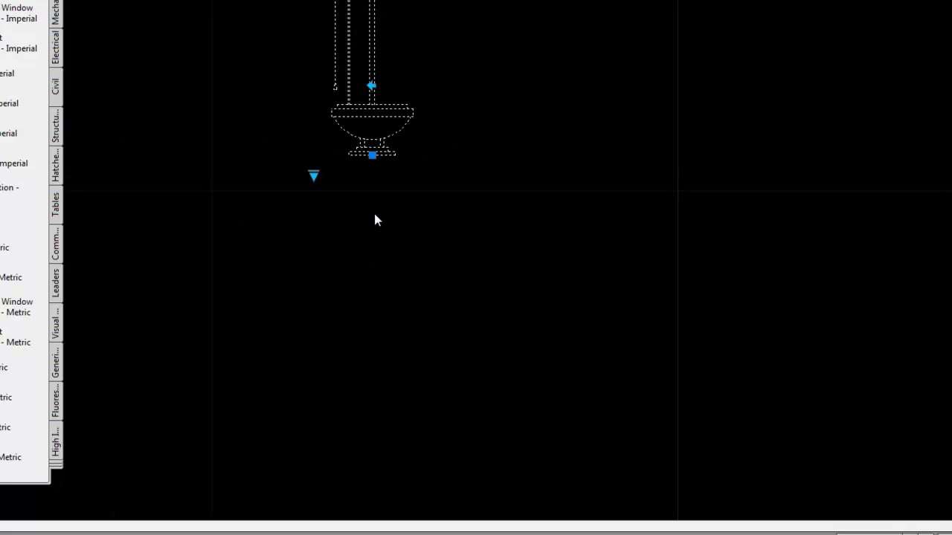
scroll(395, 85, "up", 2)
middle_click_drag(401, 220, 441, 233)
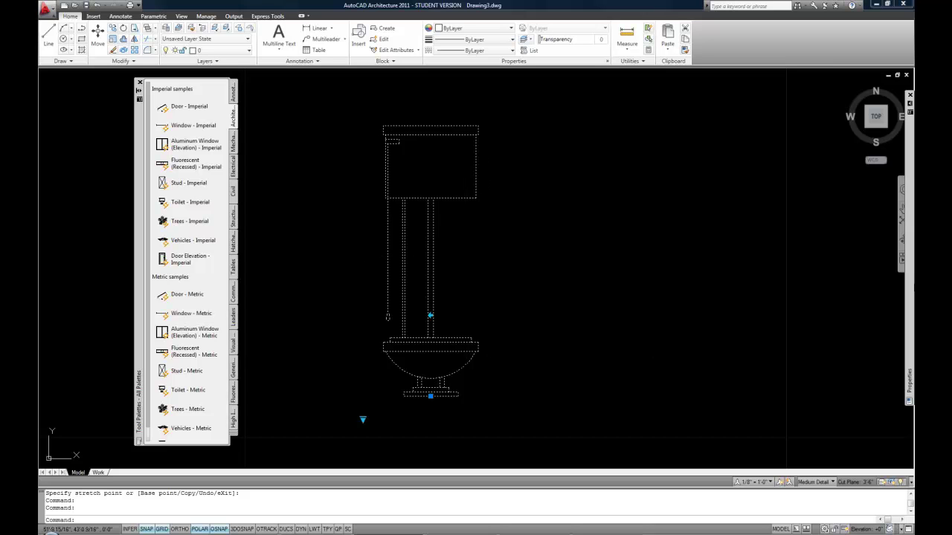
Step: Set the toilet's Type (view) property to Elongated (Plan) in its block properties and deselect the block
mouse_move(911, 288)
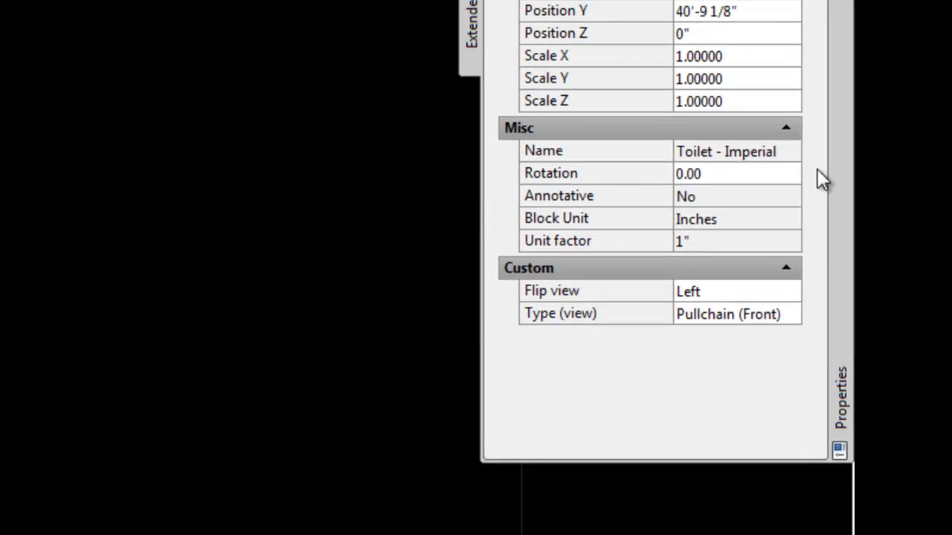
left_click(784, 311)
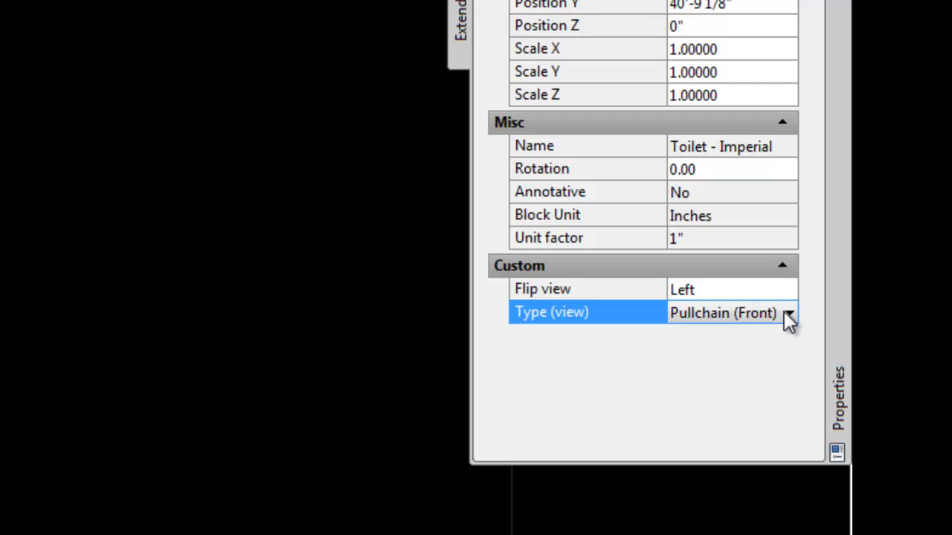
left_click(788, 313)
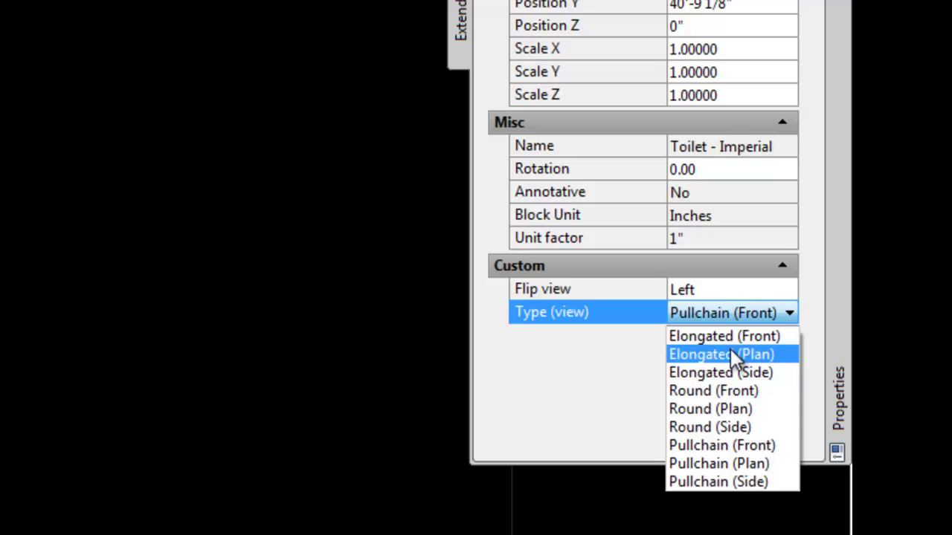
left_click(732, 354)
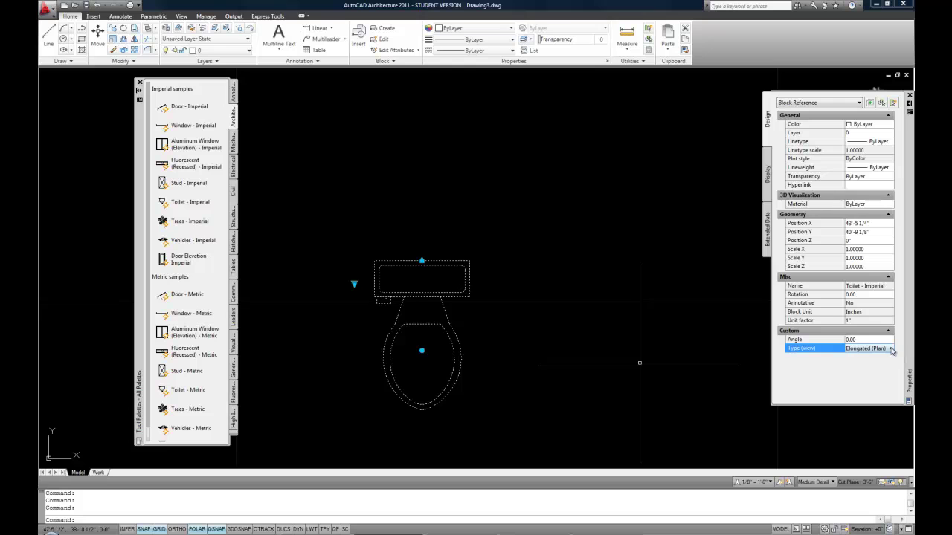
left_click(839, 331)
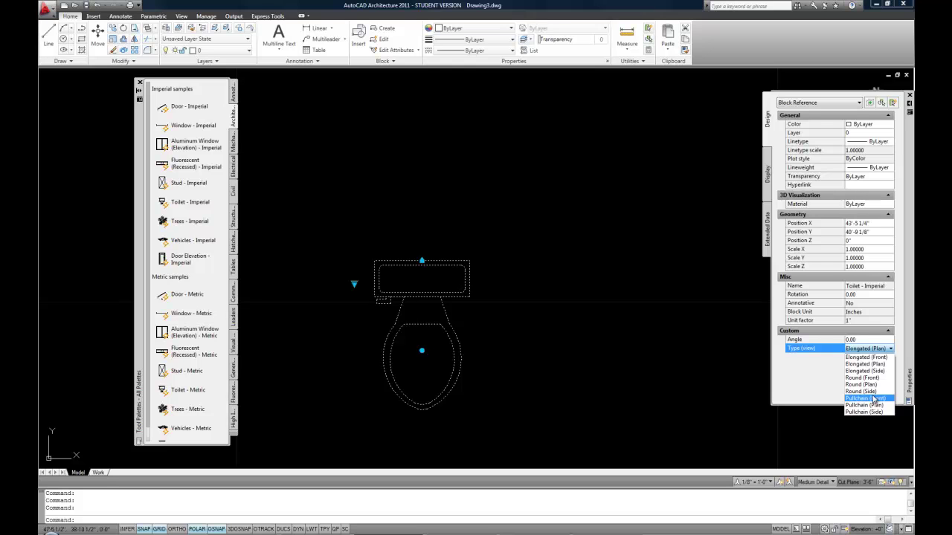
key("Escape")
key("Escape")
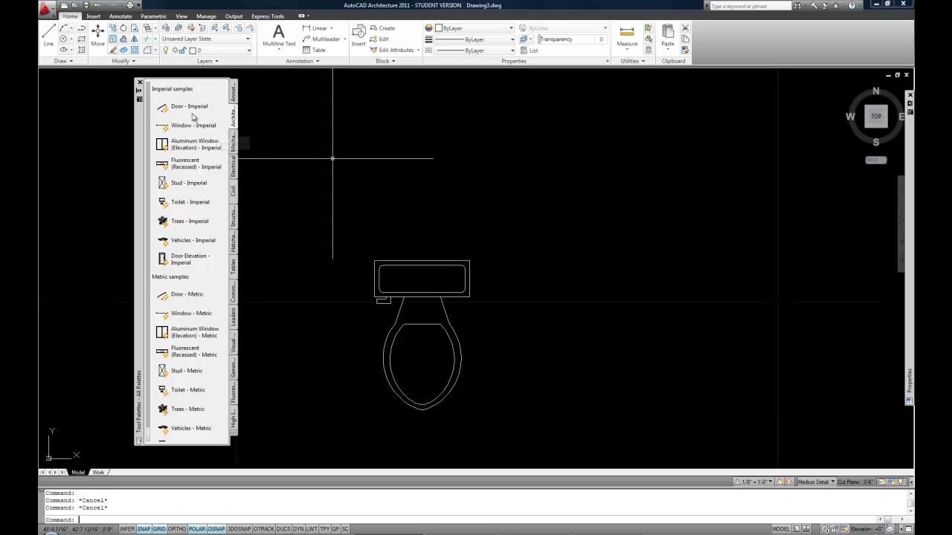
Step: Insert the Door - Imperial dynamic block above and to the right of the toilet and select it
left_click(175, 113)
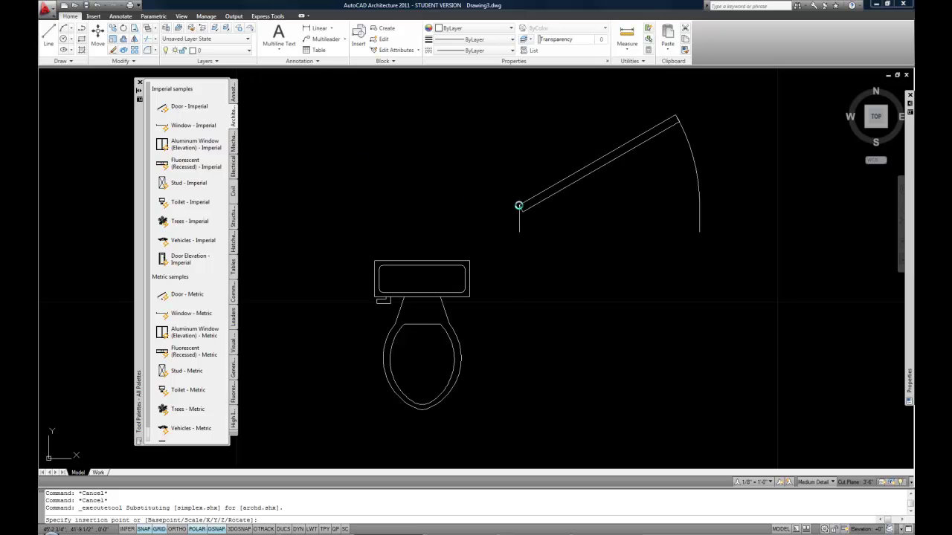
left_click(565, 195)
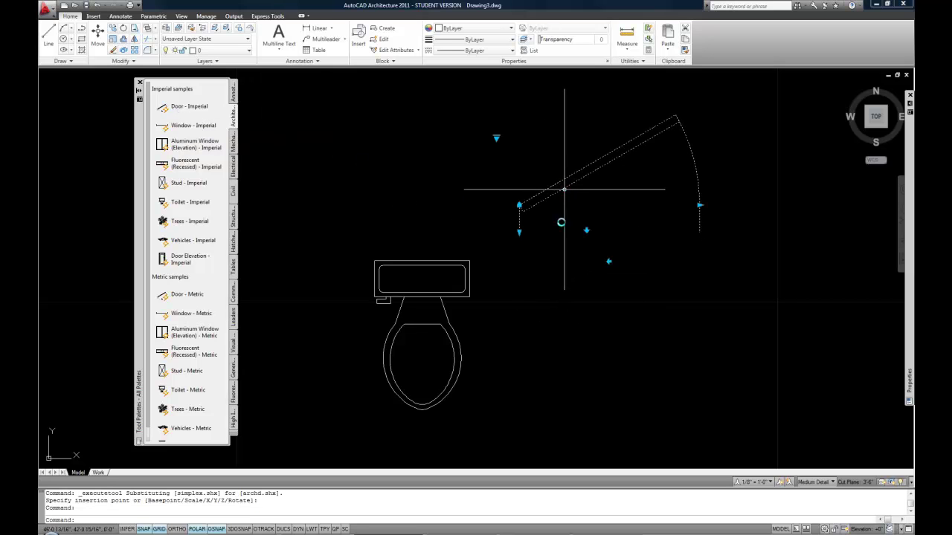
middle_click_drag(697, 290, 659, 322)
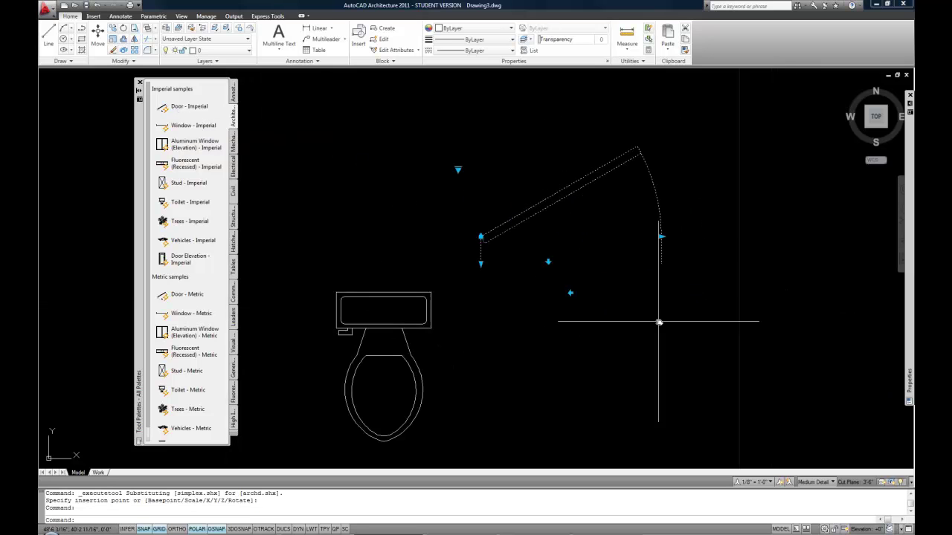
Step: Stretch the door block's width back and forth between its preset sizes with its width grip, ending at 2'-8"
left_click(661, 236)
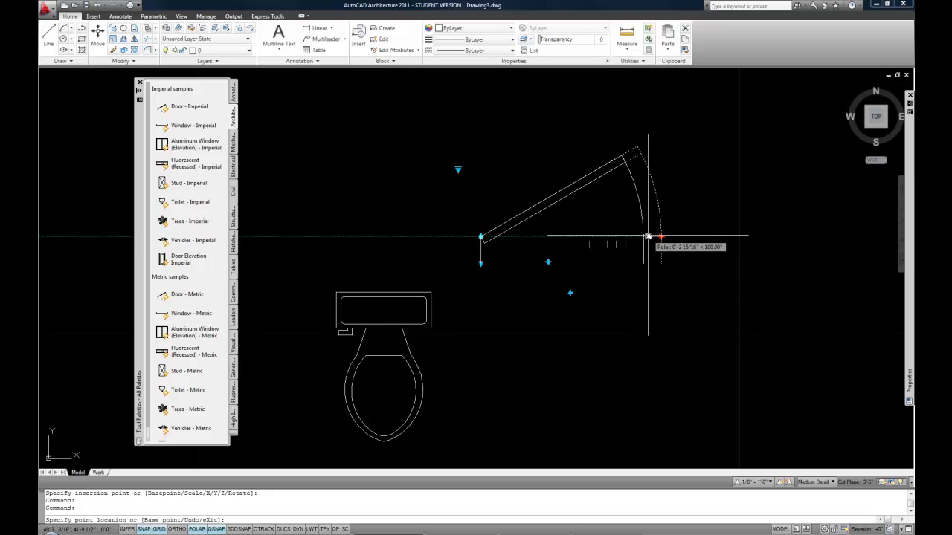
left_click(662, 236)
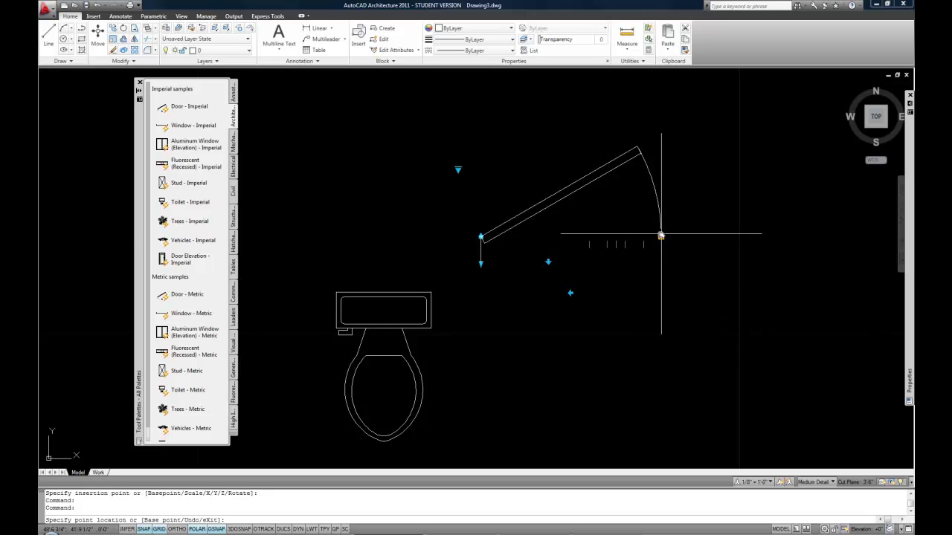
left_click(644, 235)
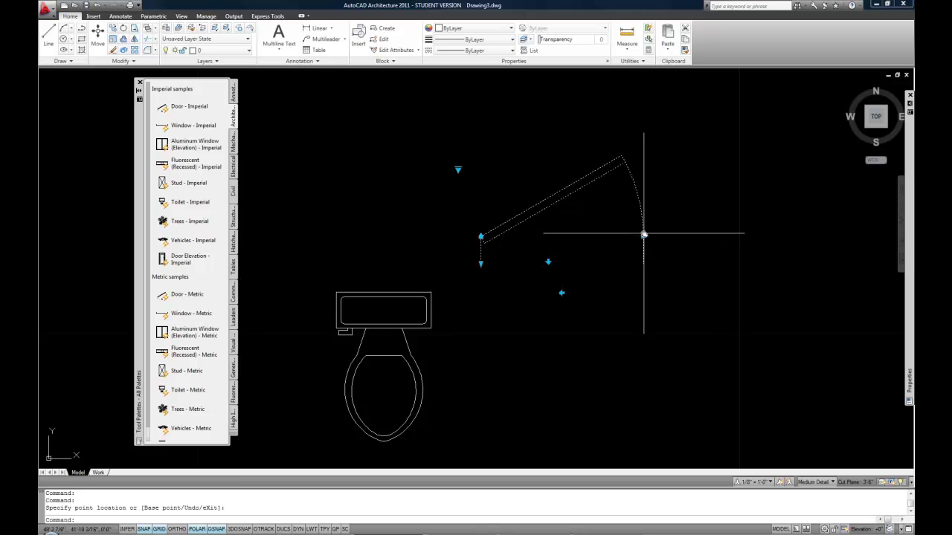
left_click(638, 236)
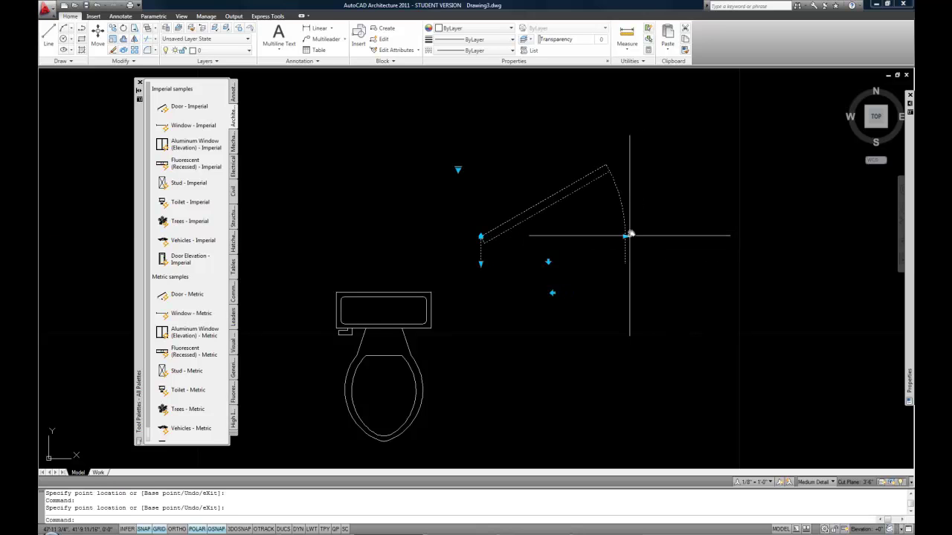
left_click(627, 236)
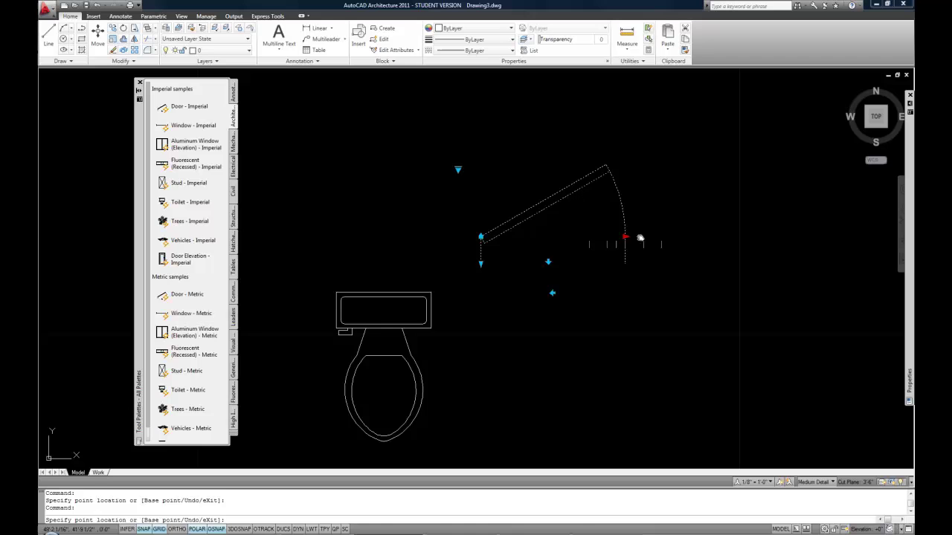
left_click(641, 236)
left_click(642, 236)
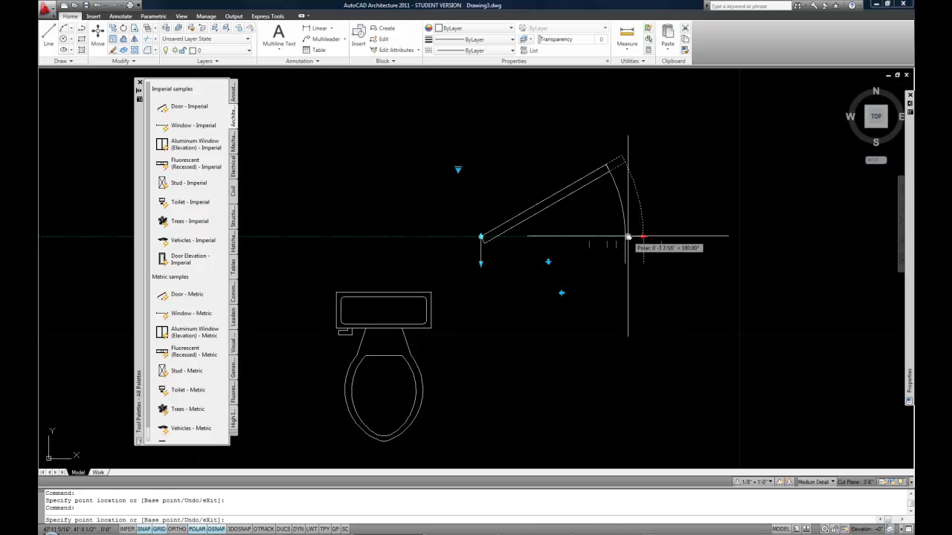
left_click(627, 236)
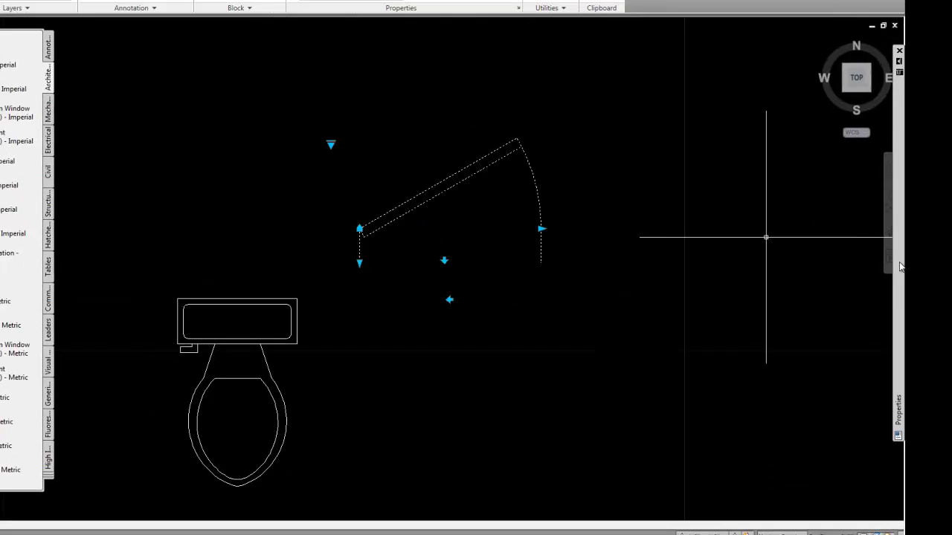
Step: Set the door block's Door Size property to 3'-0" and deselect the block
mouse_move(906, 266)
left_click(840, 398)
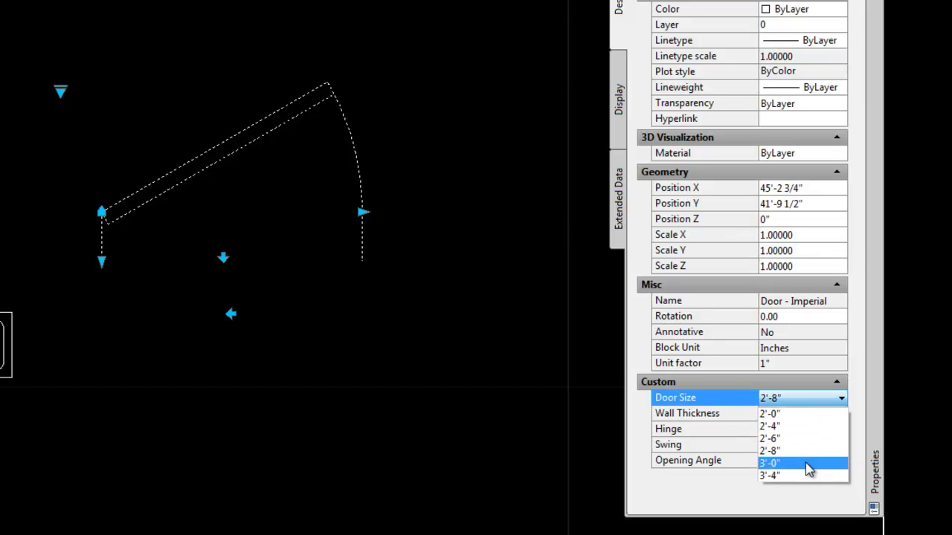
left_click(808, 464)
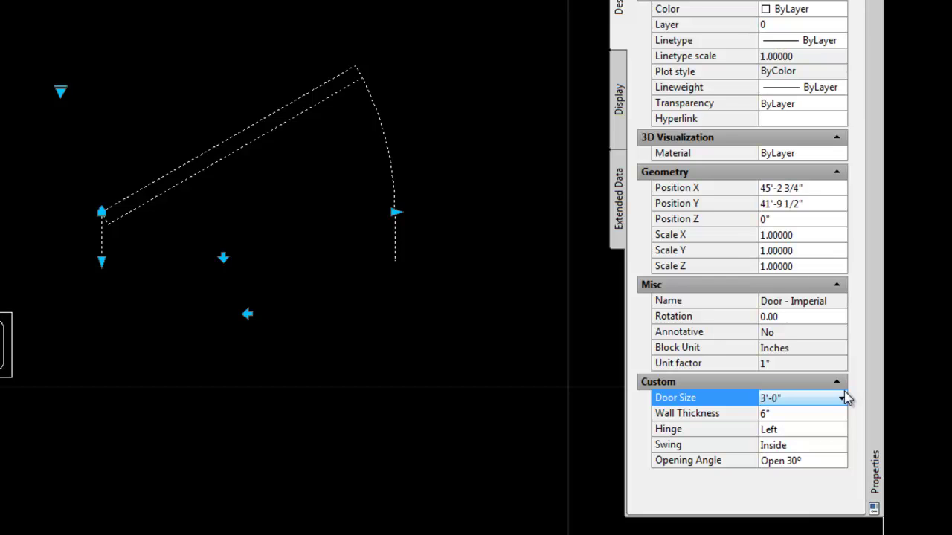
scroll(25, 361, "down", 4)
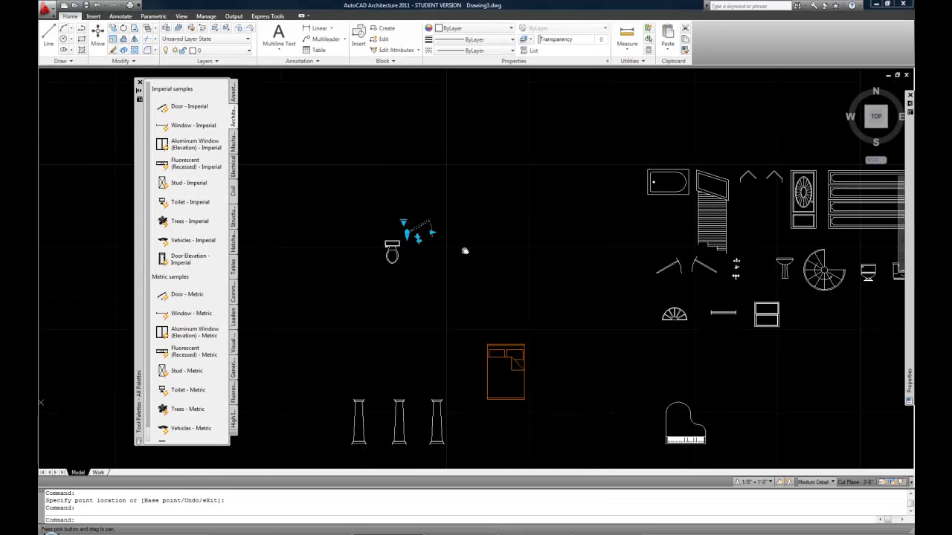
key("Escape")
key("Escape")
mouse_move(463, 253)
middle_mouse_down()
mouse_move(451, 306)
mouse_move(442, 285)
middle_mouse_up()
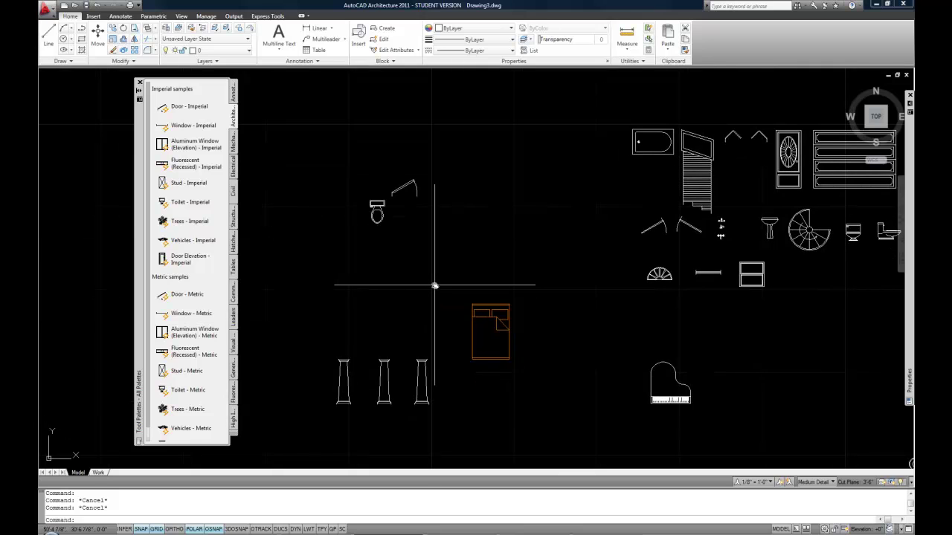